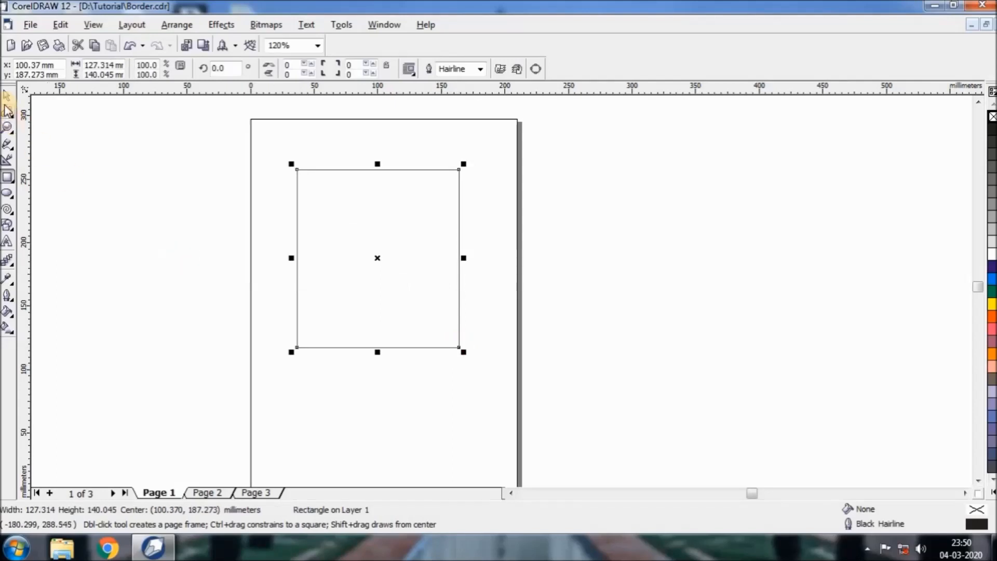
Resize the rectangle to 5 in wide by 7 in high and centre it on the page.
left_click(7, 95)
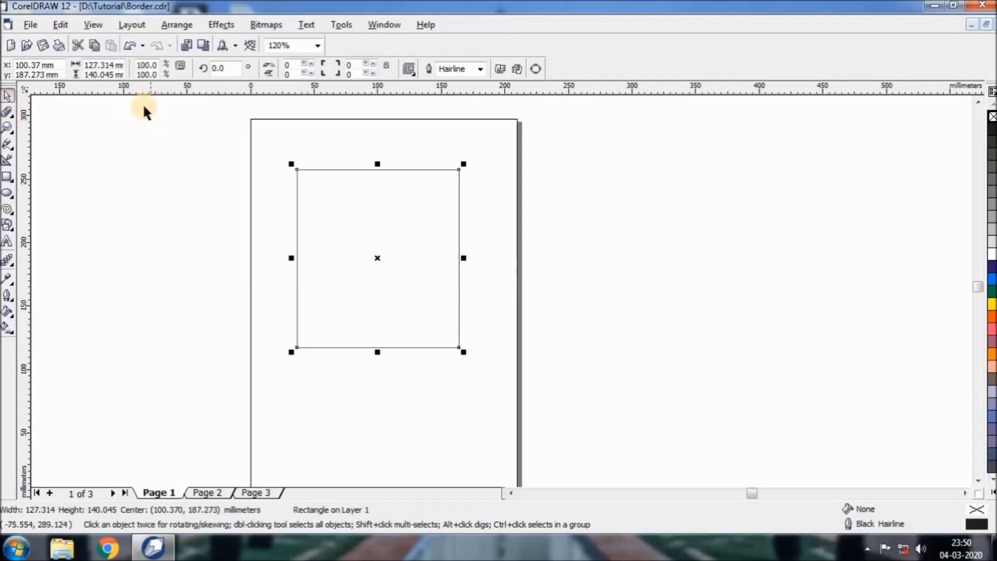
double_click(124, 65)
type("5m")
type("n")
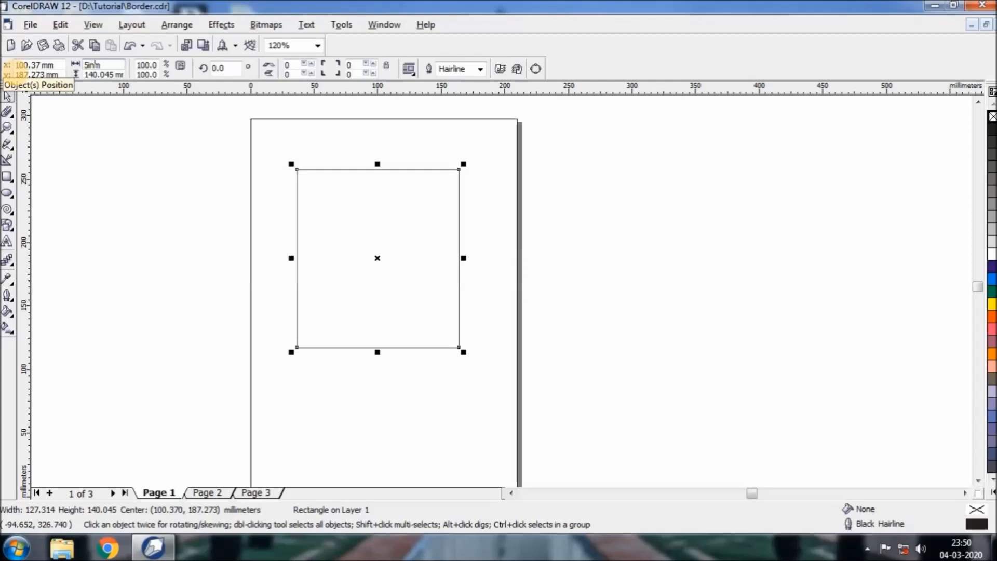
key("Tab")
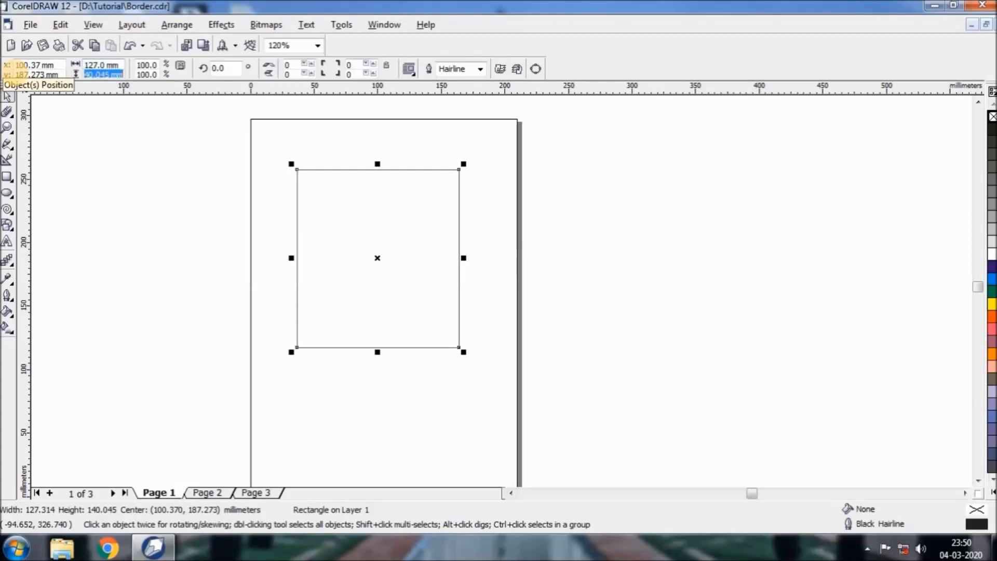
type("7in")
key("Return")
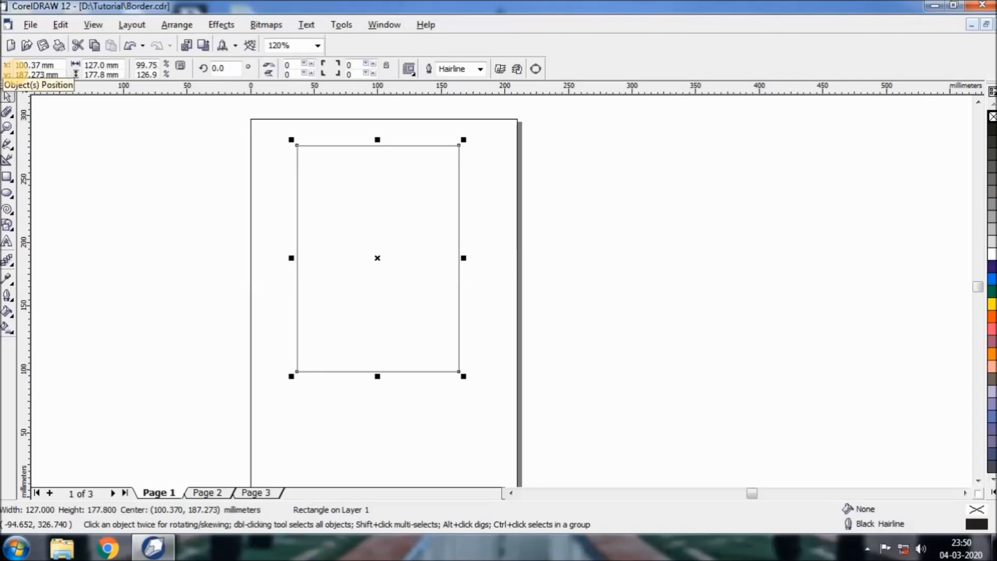
key("p")
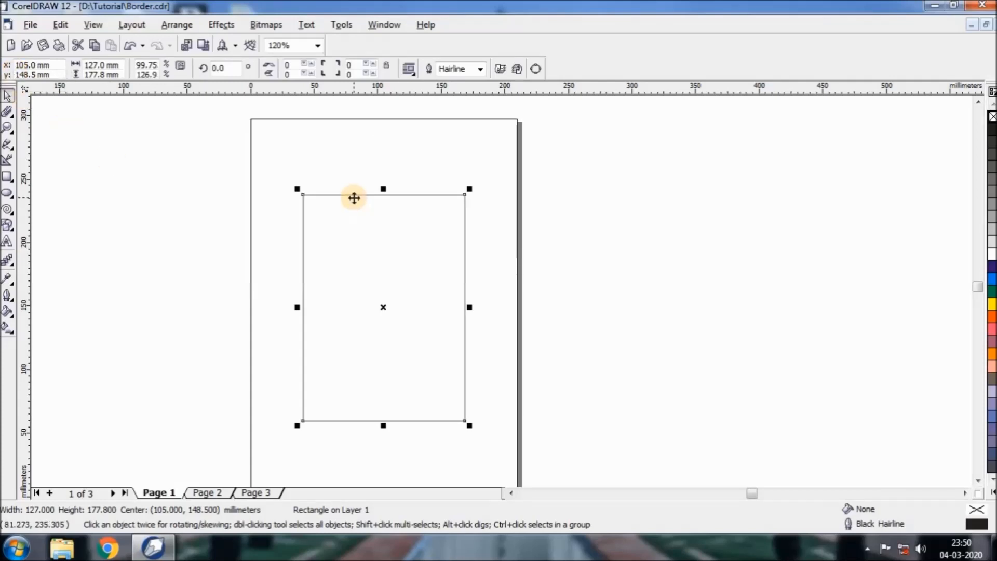
Create a concentric duplicate of the rectangle, 20 mm smaller in both width and height.
left_click(119, 65)
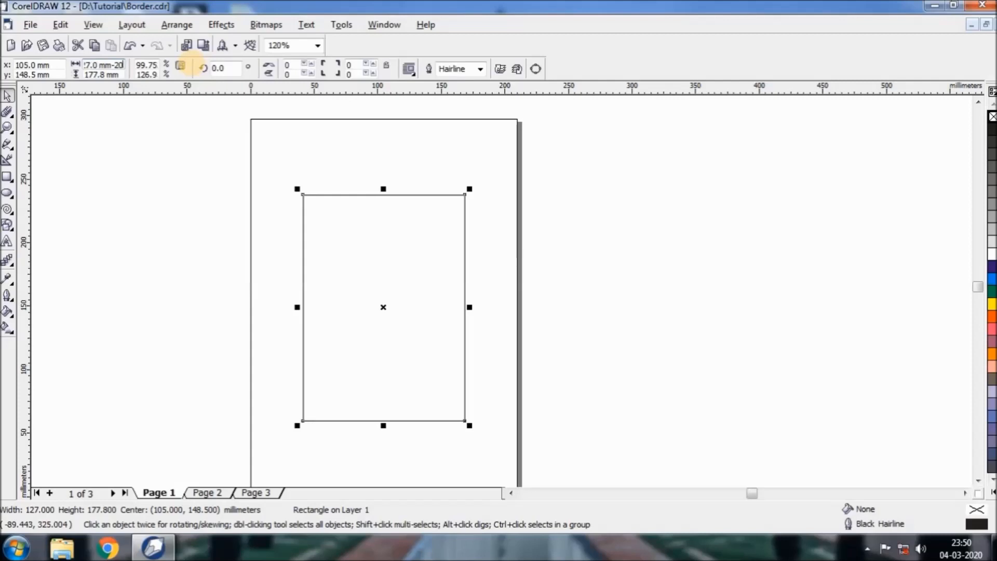
key("Tab")
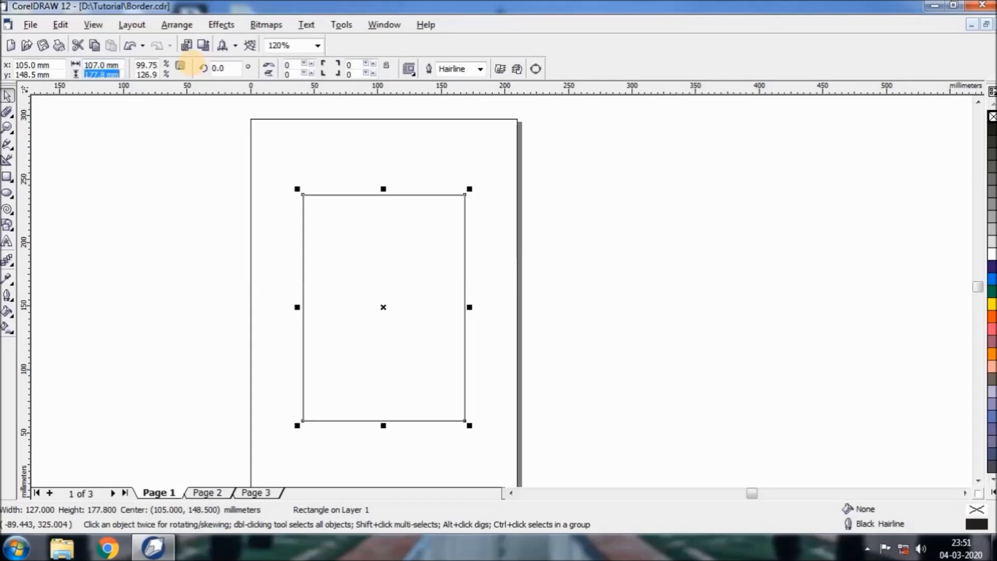
key("Right")
type("-20")
key("Return")
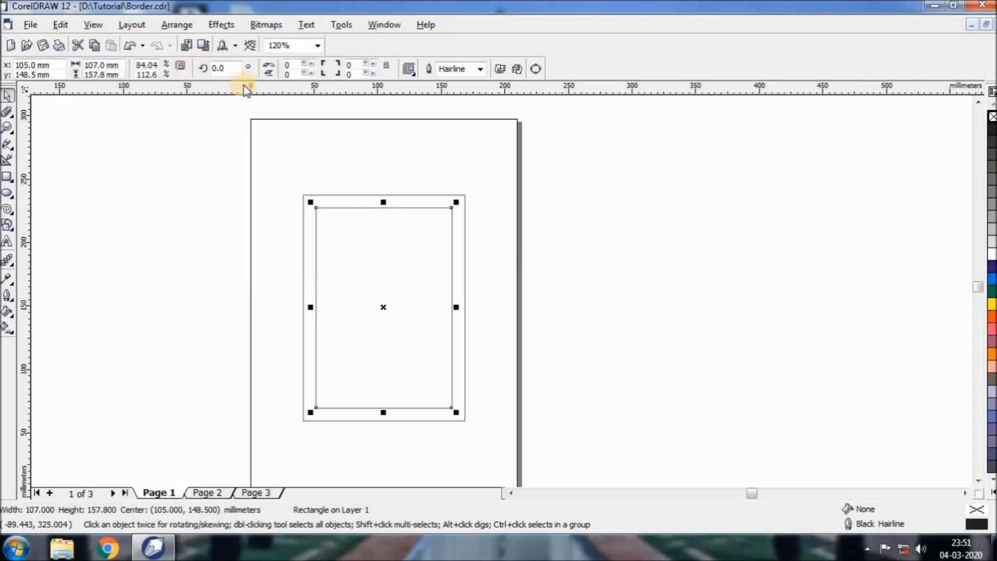
Set the inner rectangle's outline width to 2.0 pt.
key("z")
left_click_drag(289, 176, 525, 270)
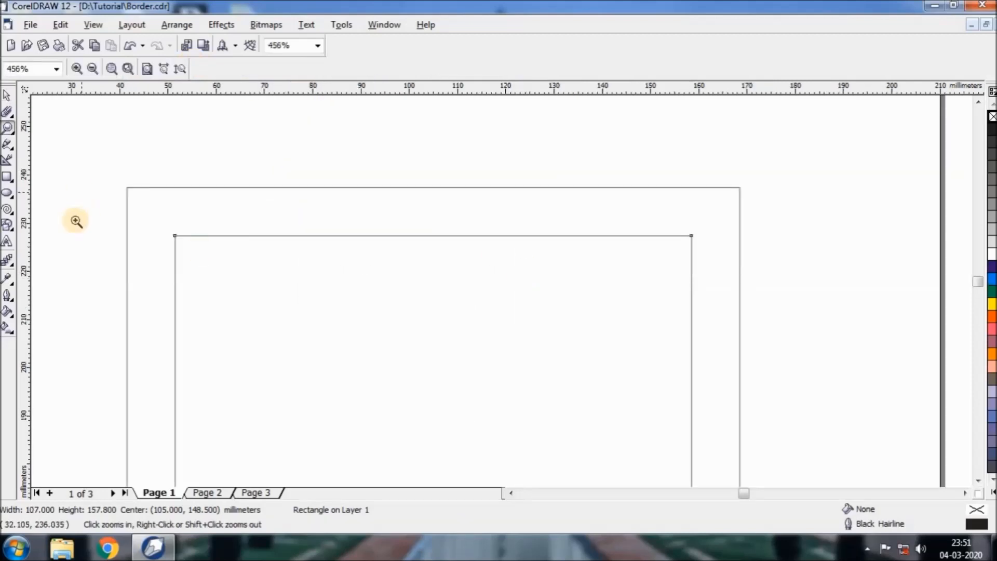
left_click(6, 95)
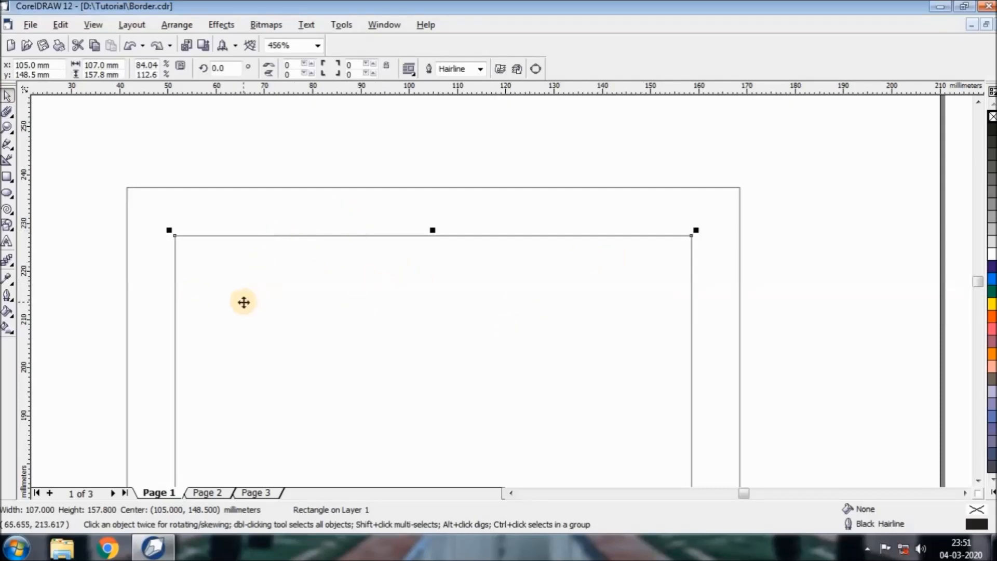
left_click(8, 296)
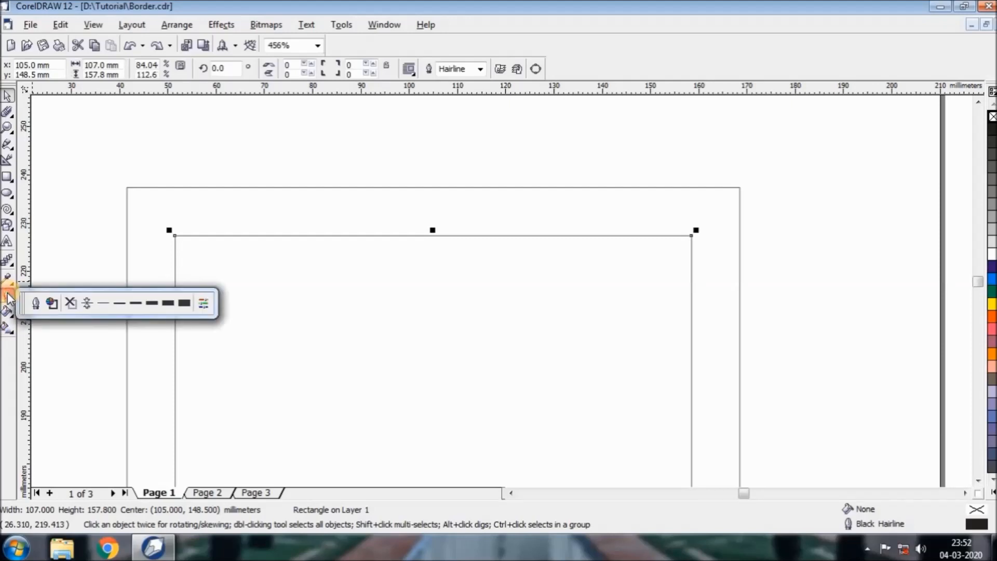
left_click(36, 304)
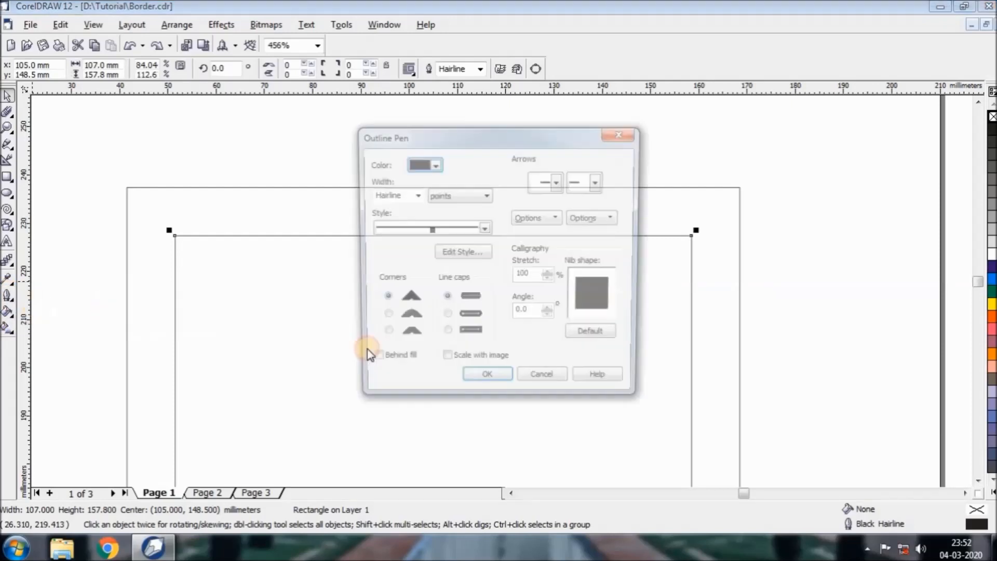
left_click(415, 195)
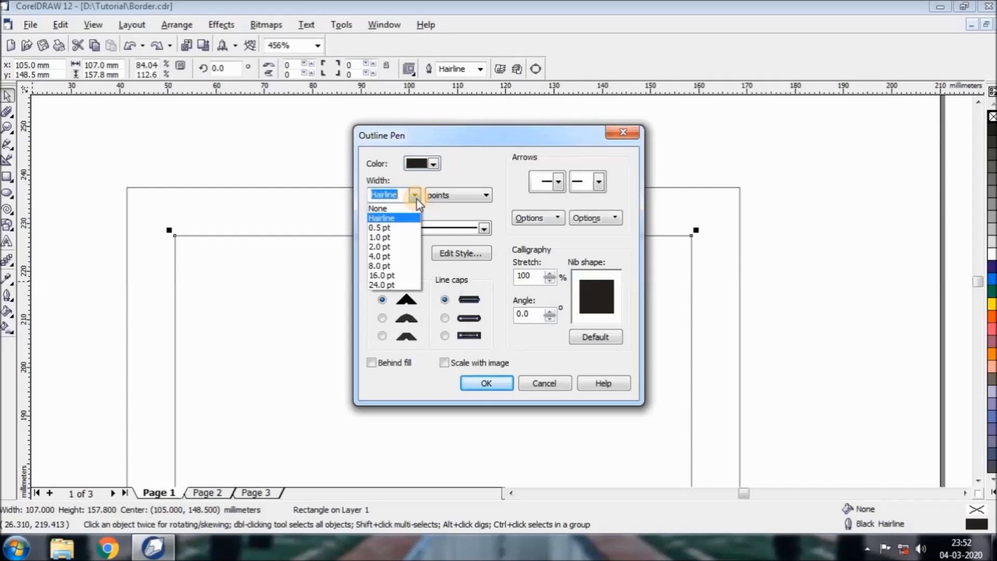
left_click(398, 244)
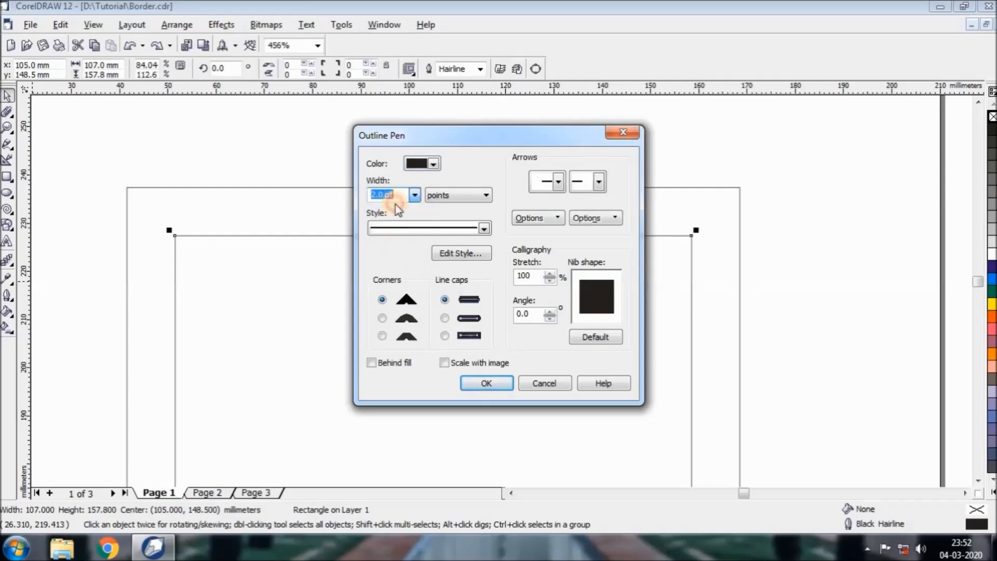
left_click(485, 383)
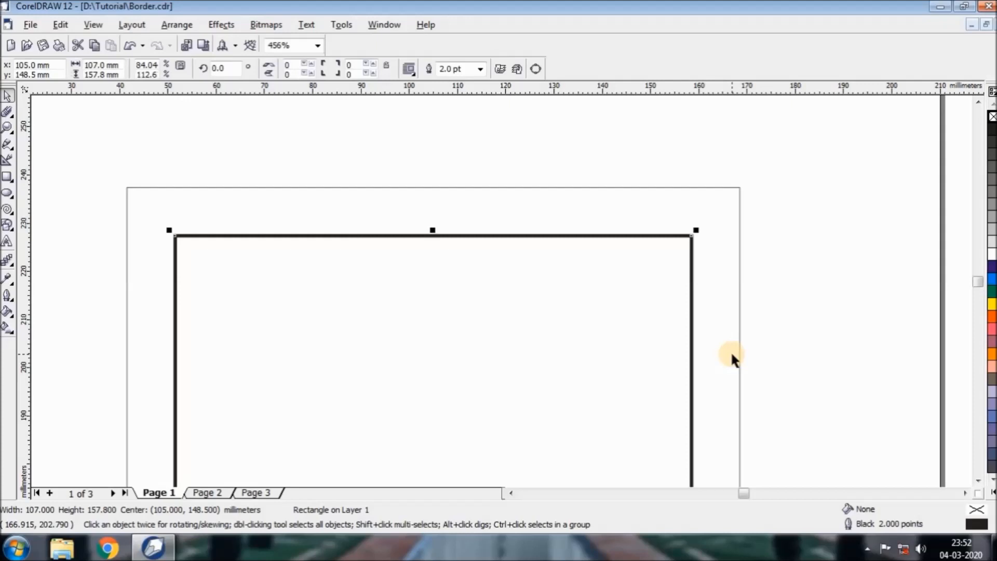
key("F12")
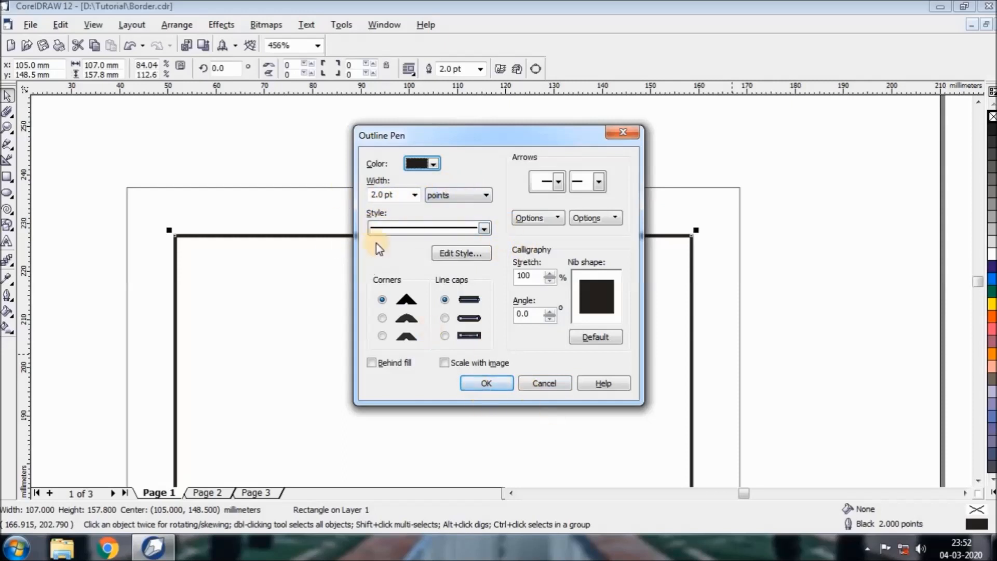
left_click(484, 384)
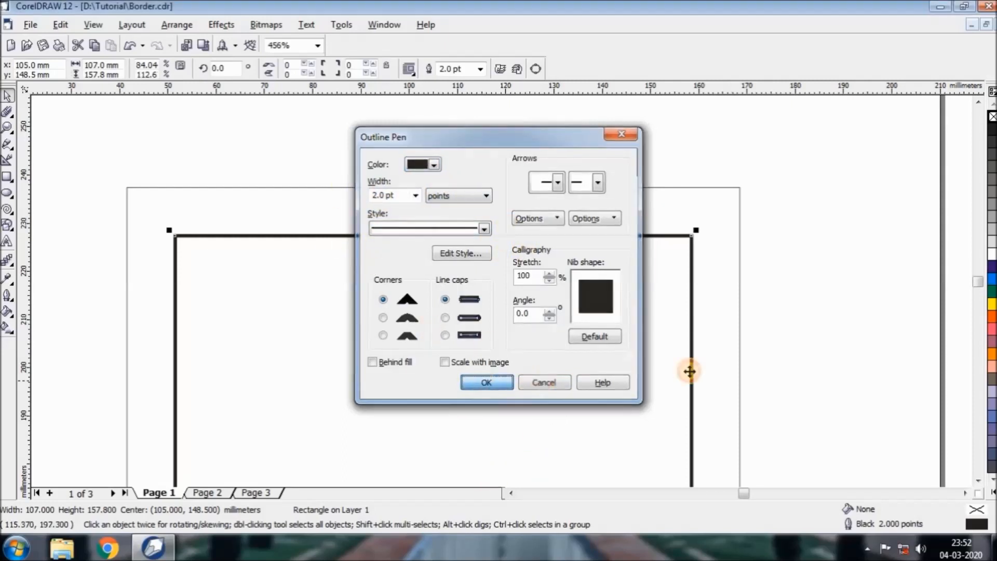
On Page 2, place a copy of the first corner ornament in the empty area outside the page.
left_click(808, 302)
key("Page_Down")
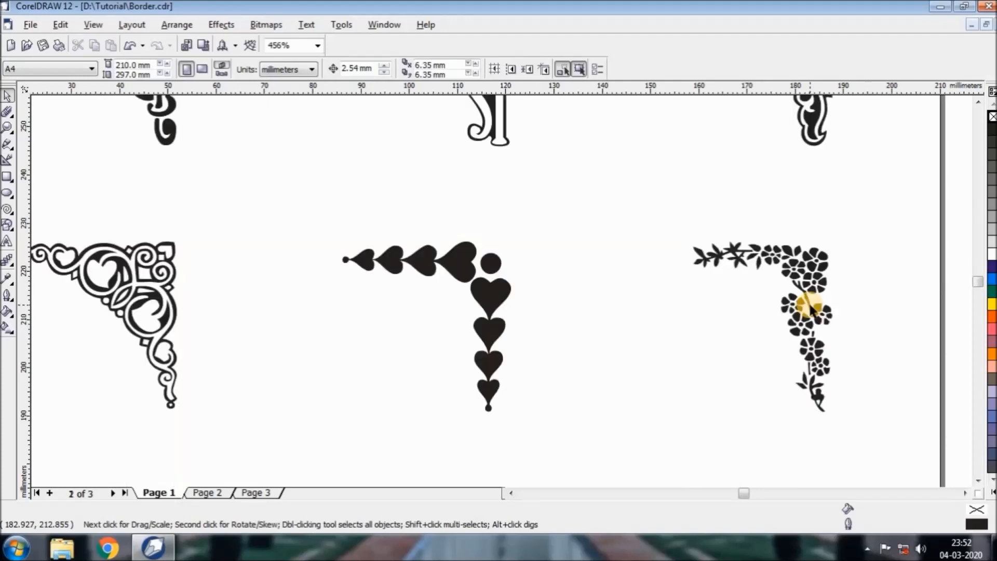
key("F3")
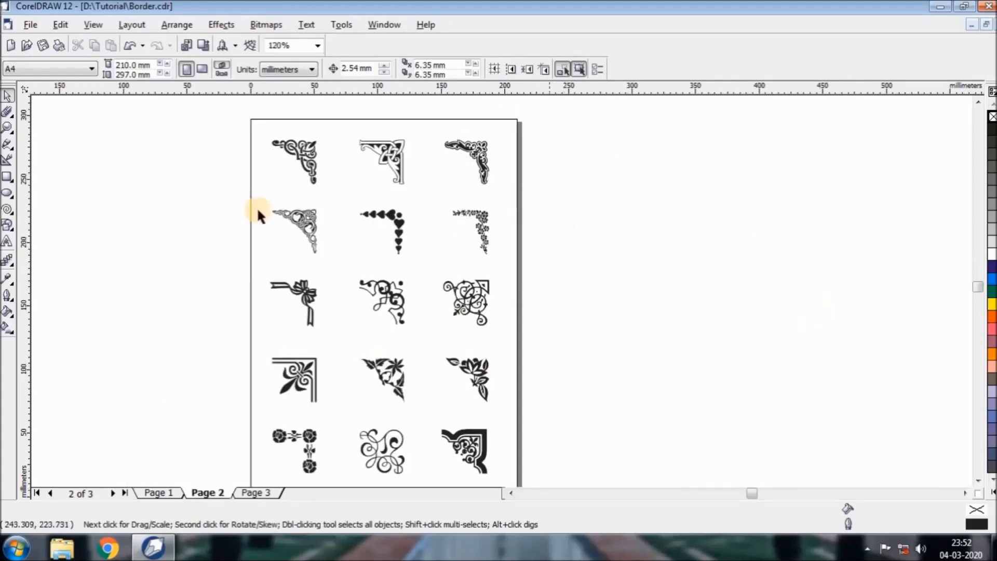
left_click(305, 153)
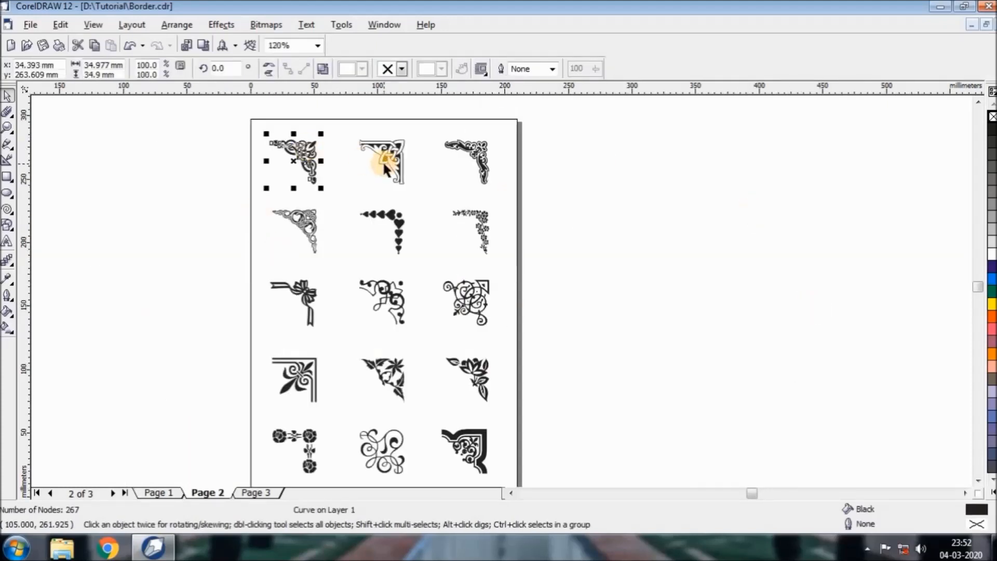
left_click_drag(300, 160, 146, 170)
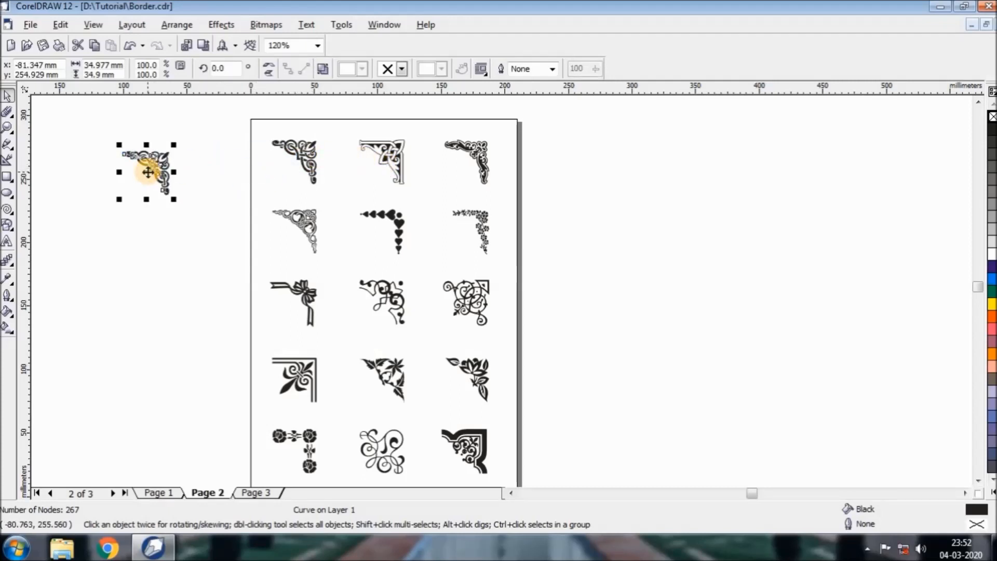
On Page 1, move the ornament copy inside the inner rectangle near its upper-left corner and mirror it horizontally.
key("Page_Up")
left_click_drag(151, 164, 351, 228)
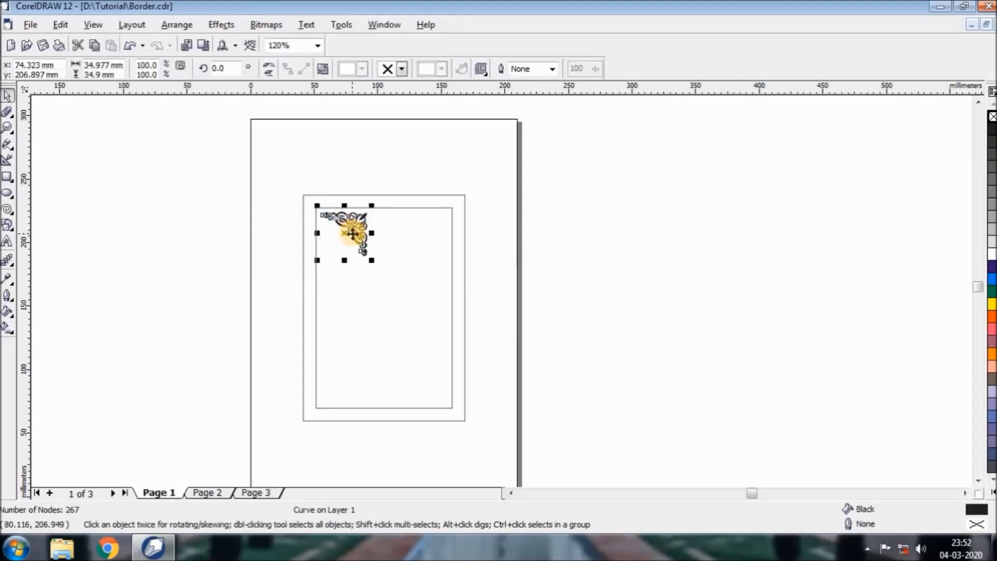
key("z")
left_click_drag(279, 164, 553, 330)
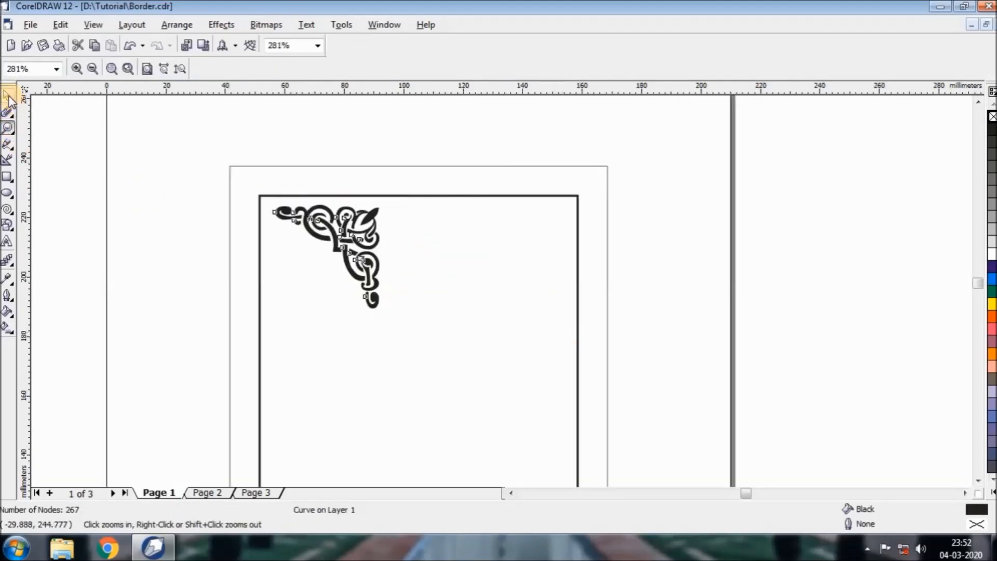
left_click(7, 95)
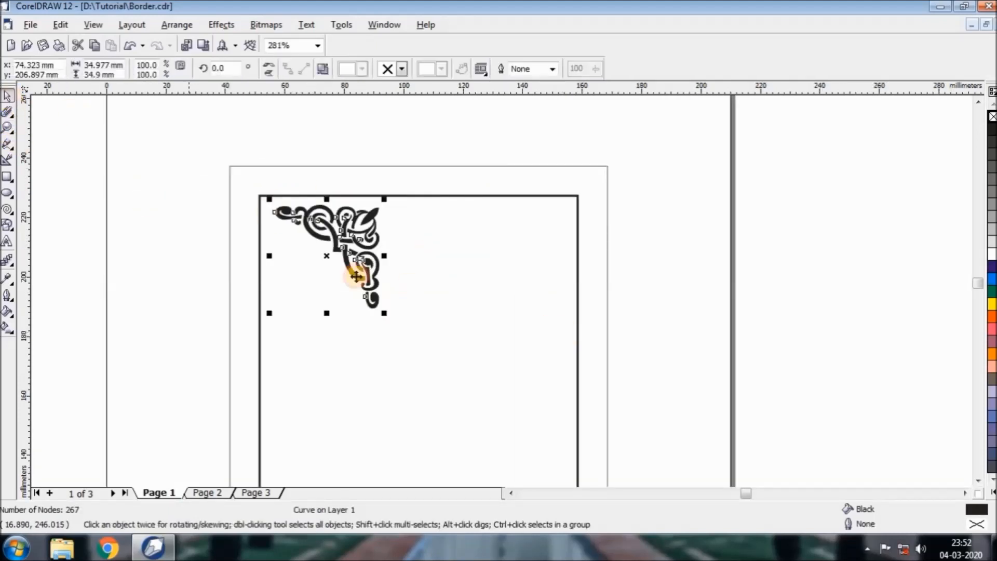
left_click(268, 67)
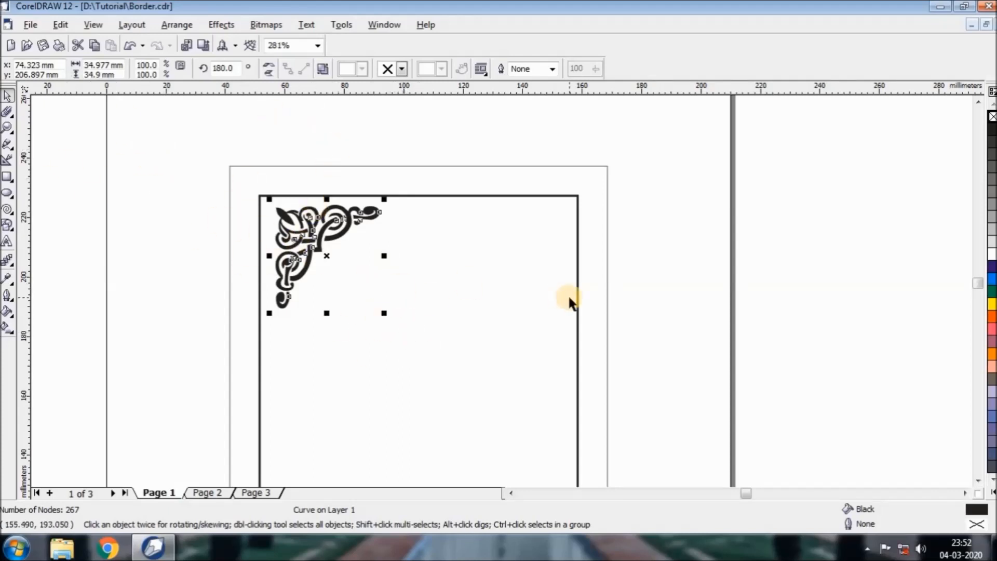
Scale the ornament down to about 19.3 mm wide and move it onto the inner rectangle's upper-left corner.
key("F3")
key("F2")
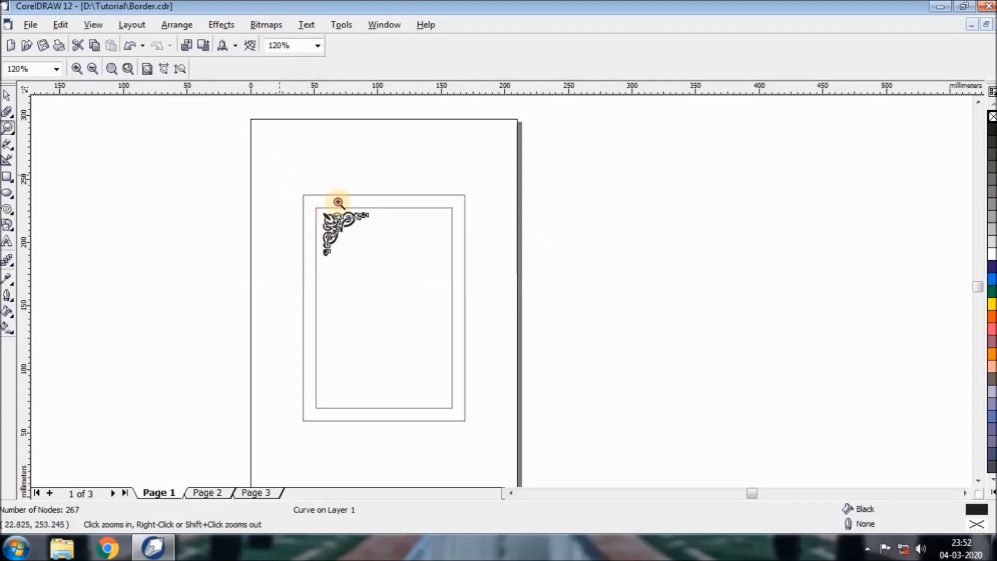
left_click(338, 202)
left_click(6, 95)
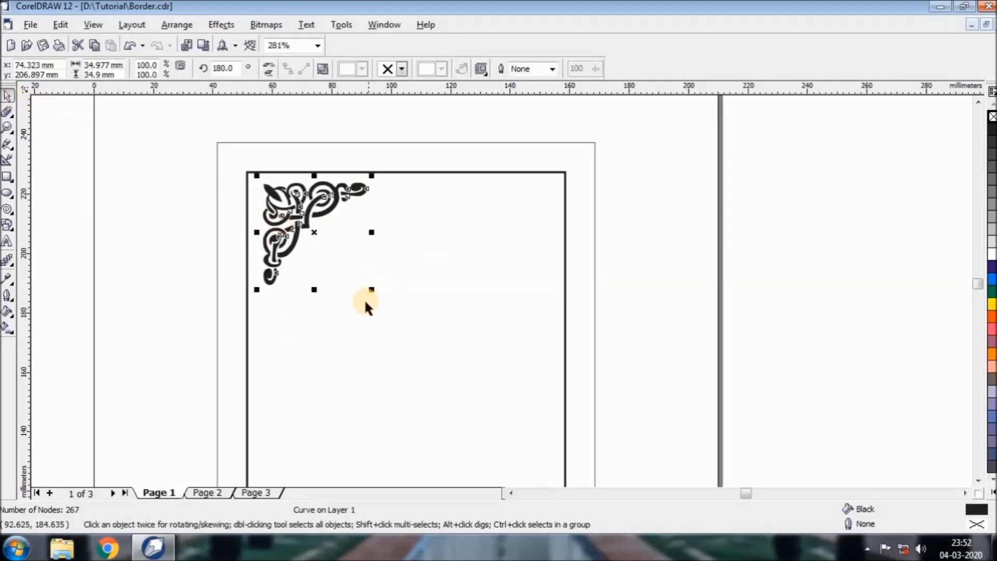
left_click_drag(365, 289, 343, 266)
left_click_drag(314, 233, 273, 196)
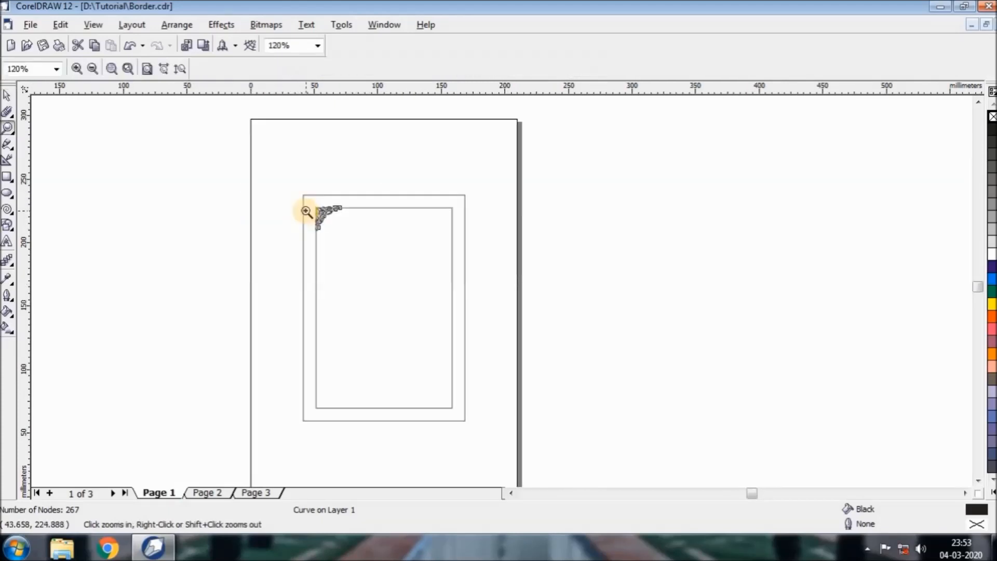
Shrink the ornament proportionally to about 17.7 mm wide and move it slightly inside the inner rectangle's corner.
left_click_drag(274, 161, 529, 305)
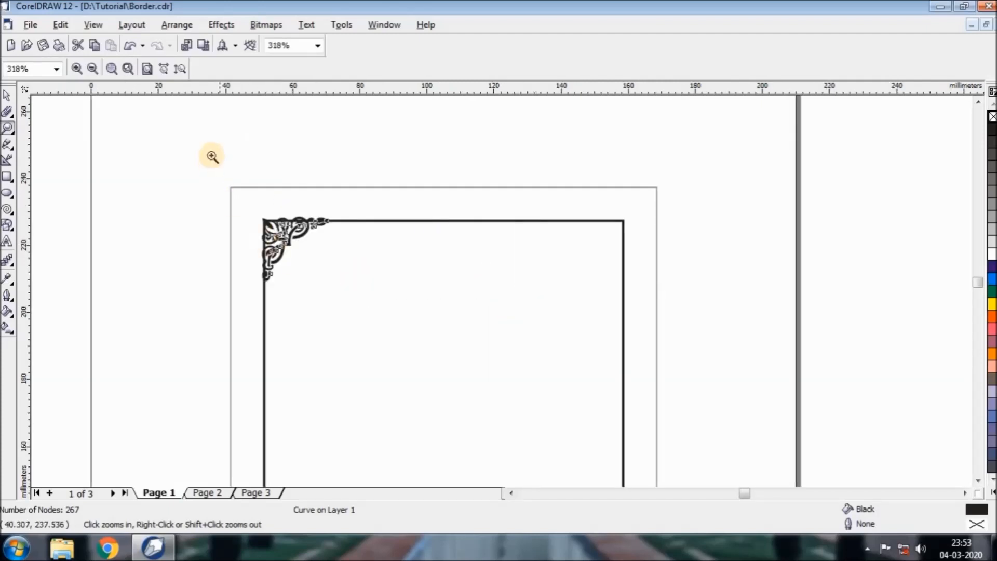
left_click_drag(213, 163, 503, 332)
left_click(8, 95)
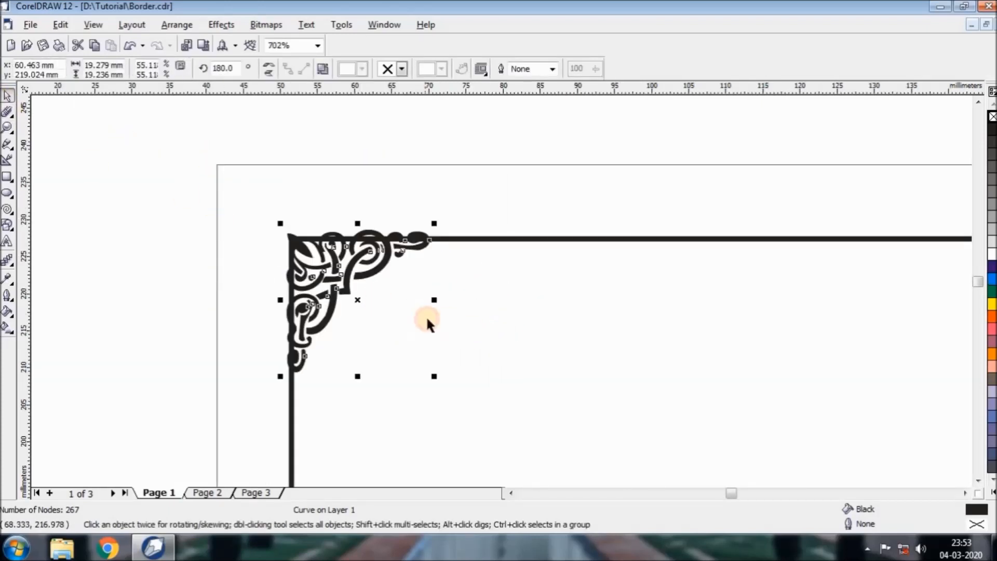
left_click_drag(360, 299, 402, 314)
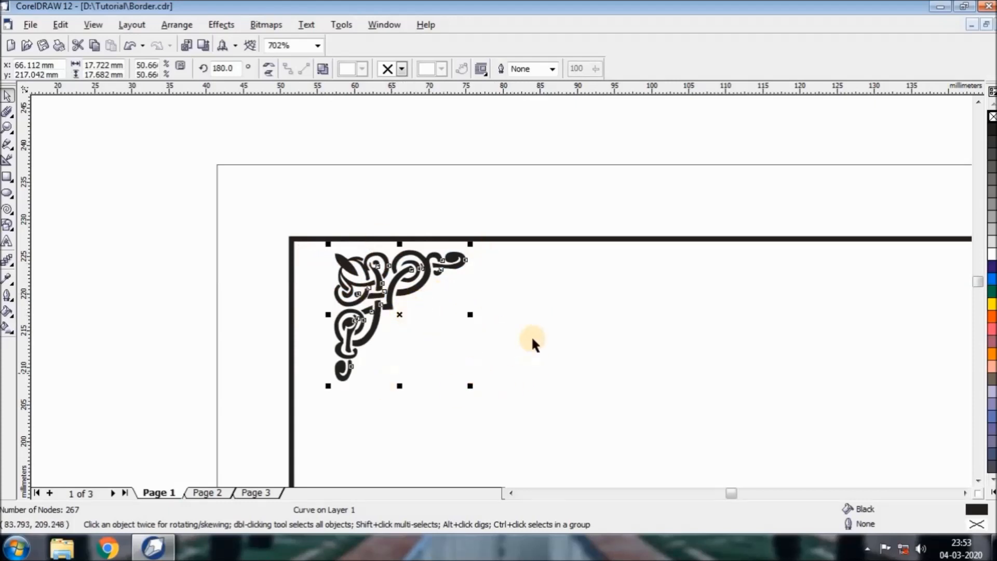
Align the ornament with the left and top edges of the inner rectangle.
left_click(513, 240, "shift")
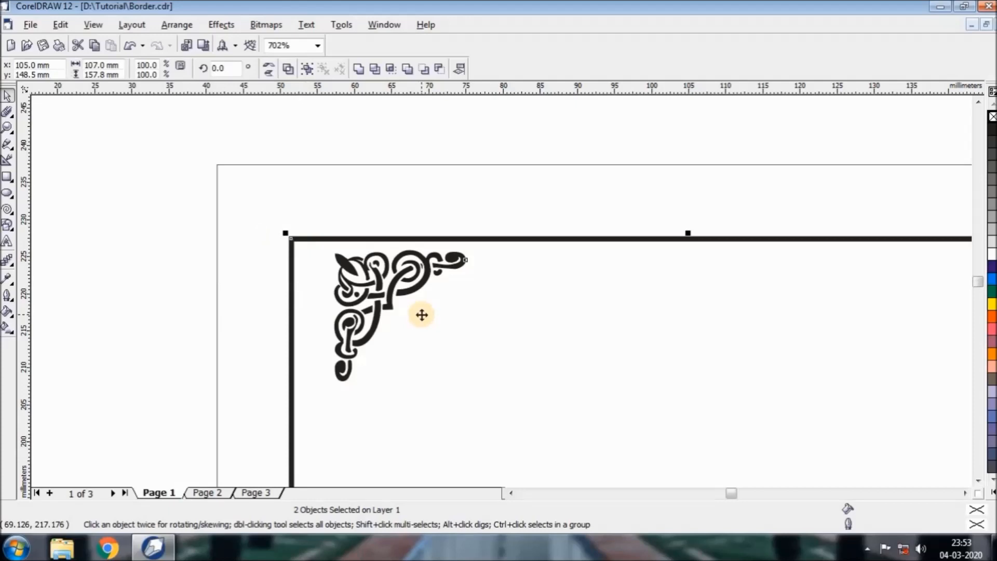
key("l")
key("t")
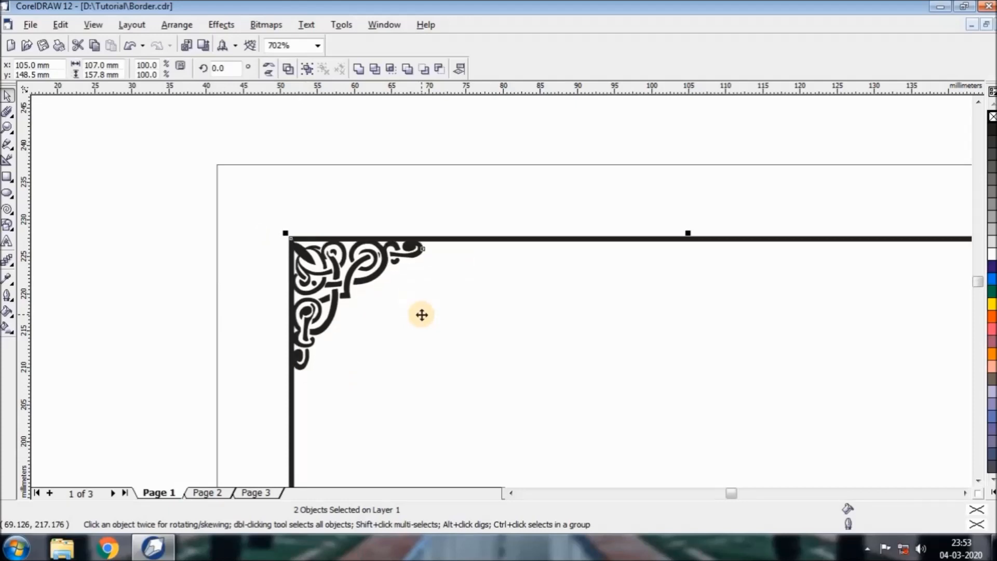
key("z")
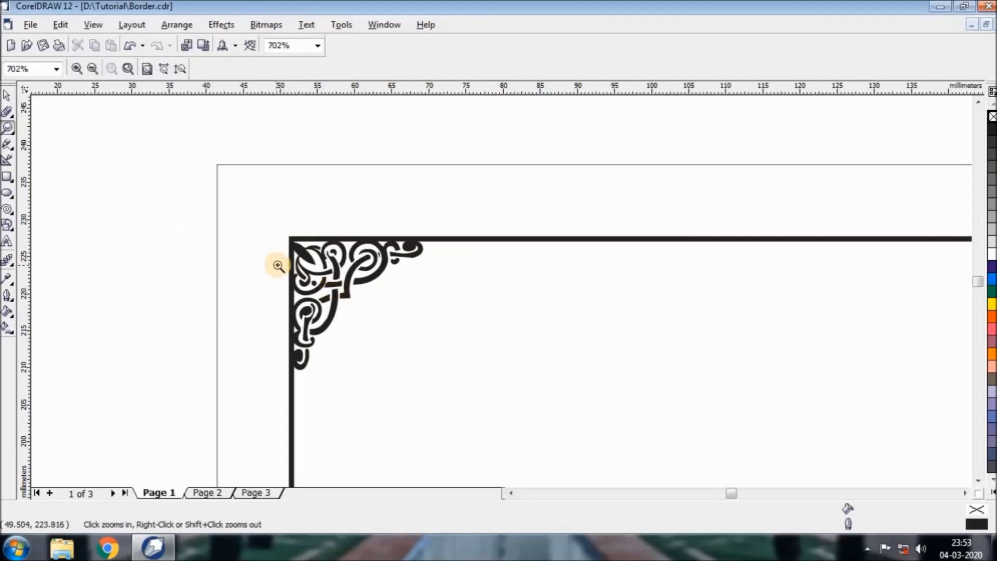
left_click(447, 310)
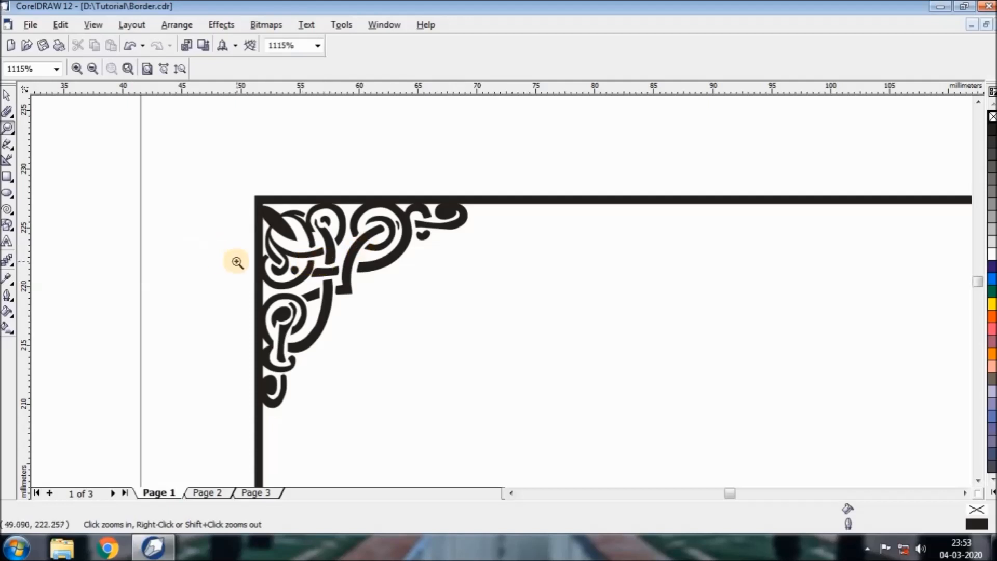
Draw a rectangle about 20.2 mm wide and 19.6 mm high around the frame's upper-left corner ornament.
left_click(9, 177)
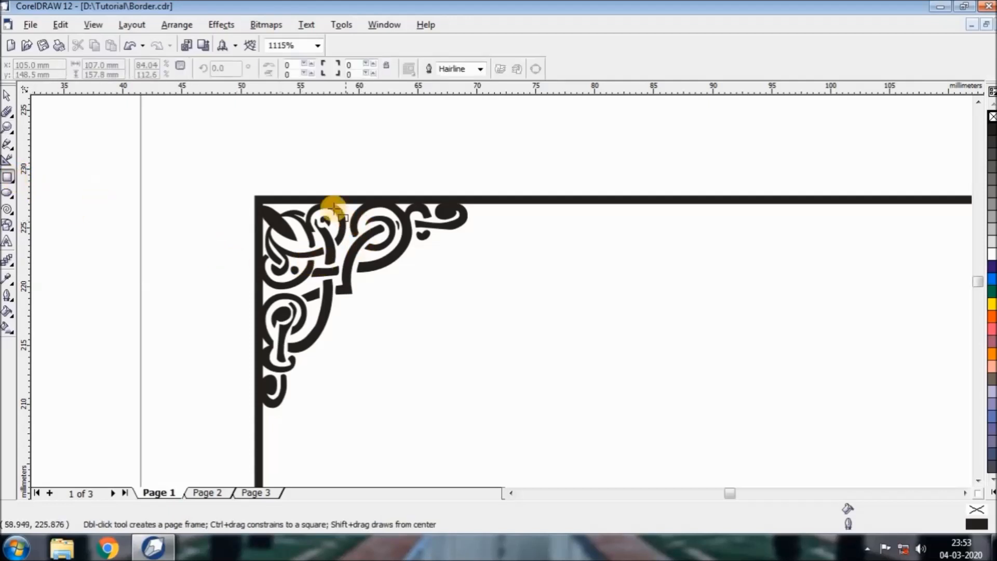
left_click_drag(225, 175, 290, 261)
left_click_drag(328, 294, 456, 405)
left_click(8, 96)
left_click_drag(461, 290, 468, 289)
Move the ornament slightly up and left onto the frame corner and shrink the new rectangle to about 19.7 × 18.9 mm.
left_click(345, 261)
left_click_drag(364, 304, 357, 296)
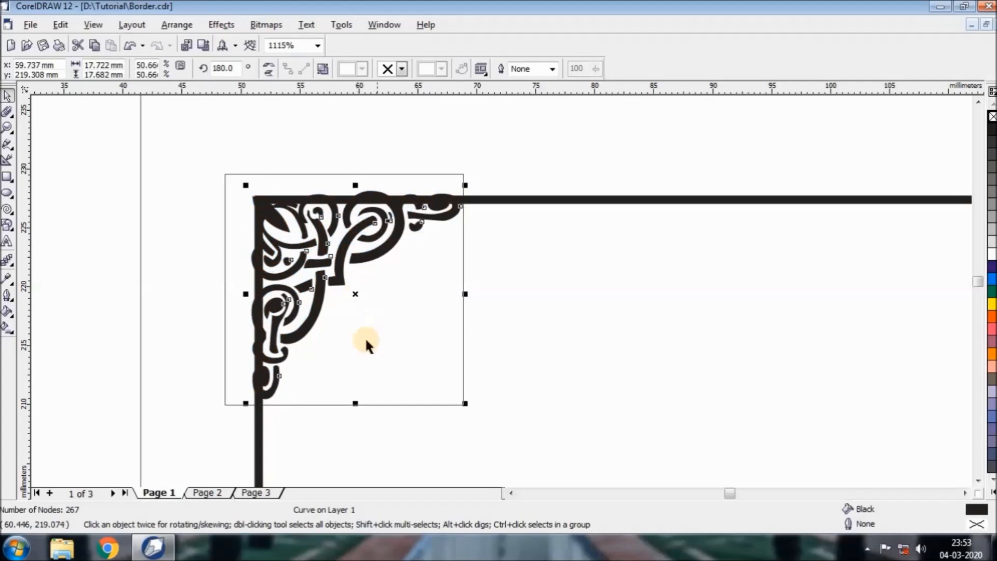
left_click(463, 284)
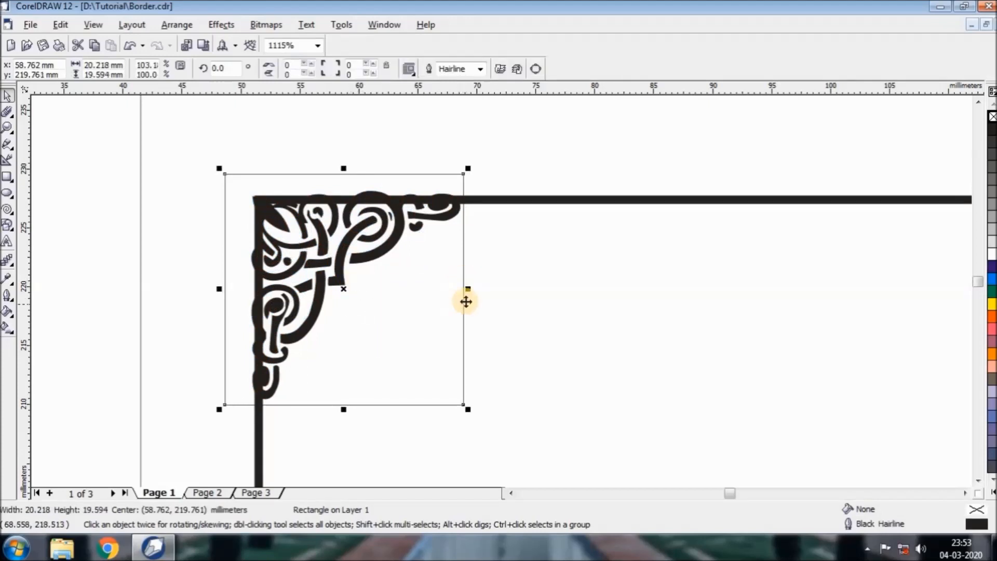
left_click_drag(468, 288, 462, 289)
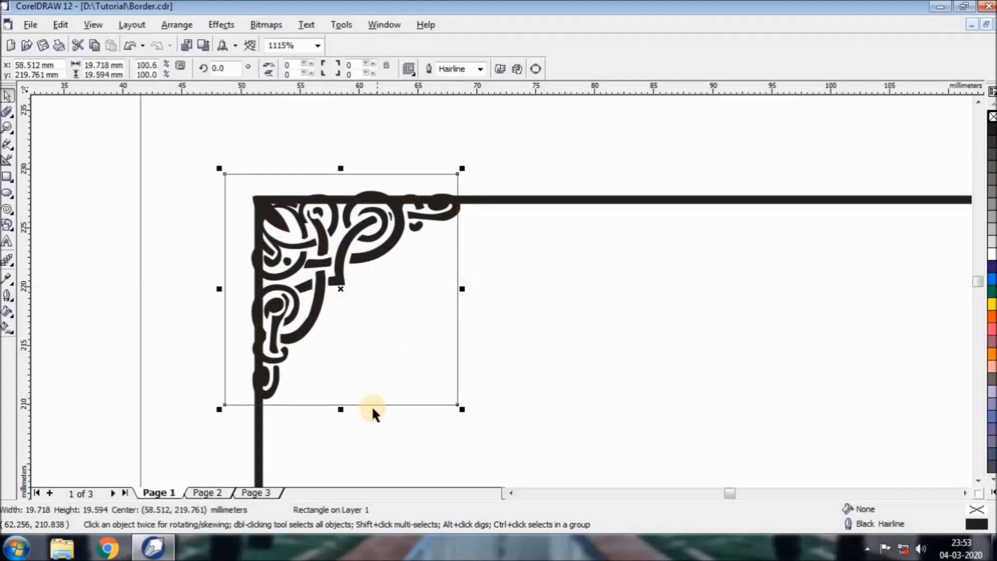
left_click_drag(343, 408, 341, 401)
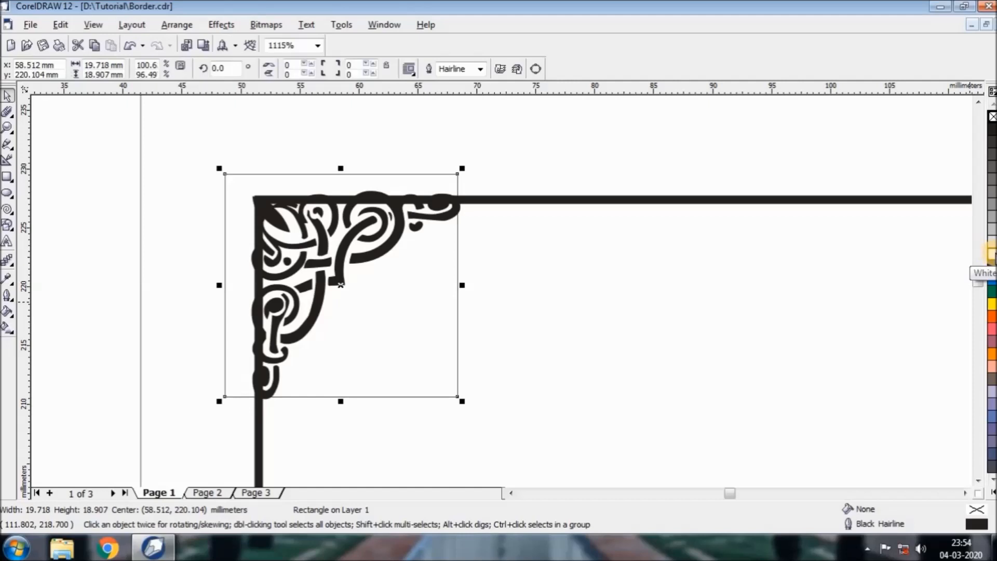
Fill the small rectangle over the corner with white and remove its outline.
left_click(991, 254)
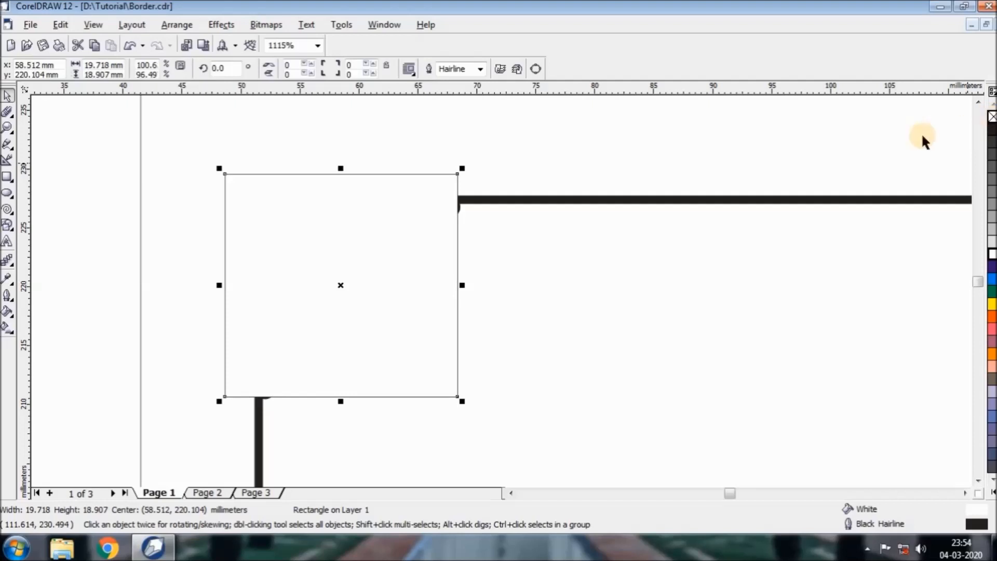
right_click(991, 120)
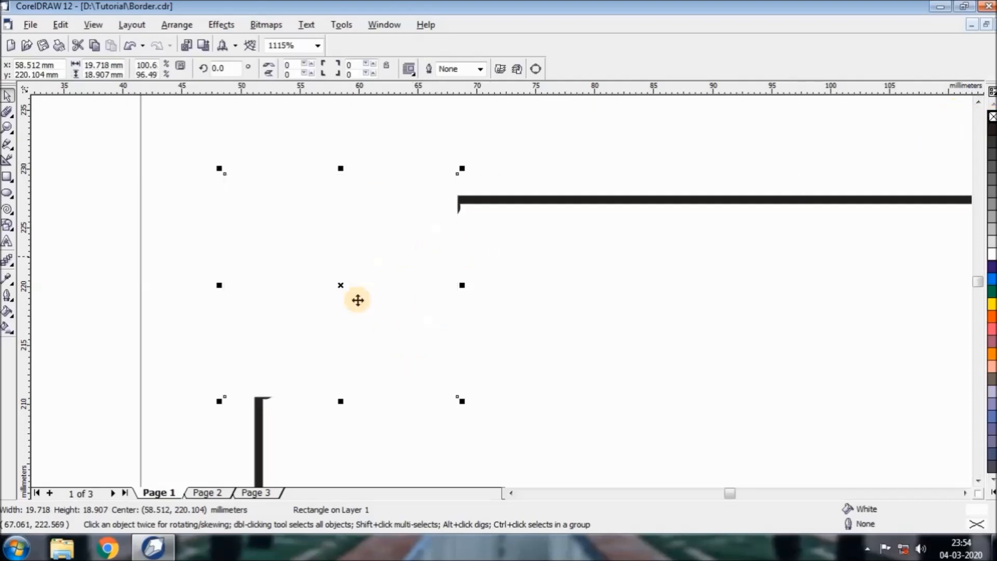
Bring the corner ornament to the front, above the white rectangle.
left_click(263, 400)
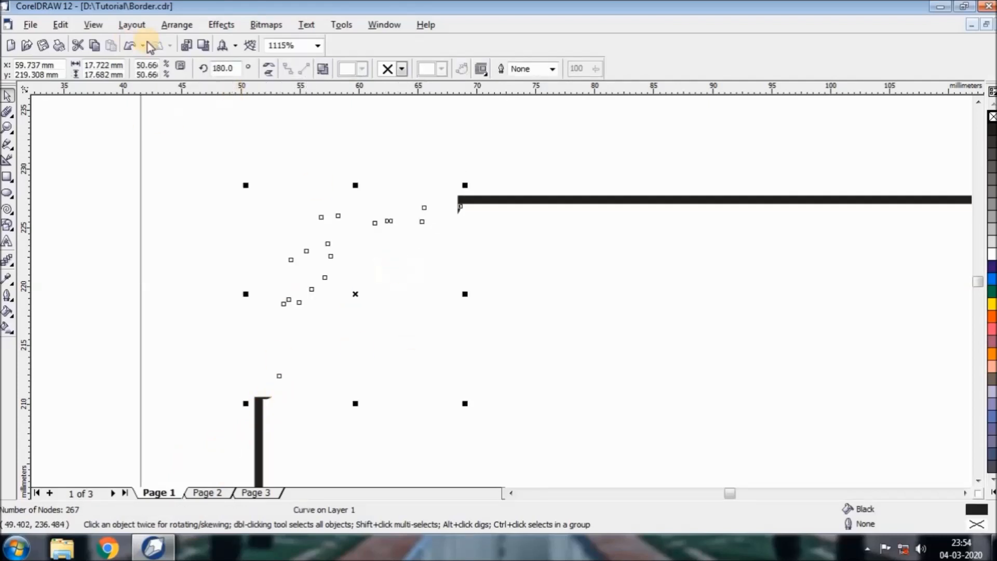
left_click(167, 31)
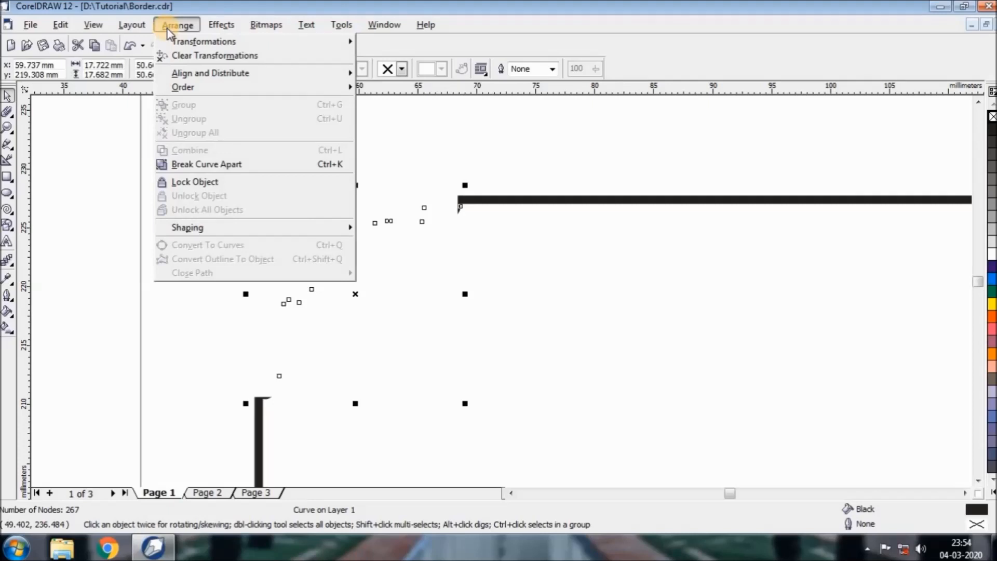
mouse_move(182, 87)
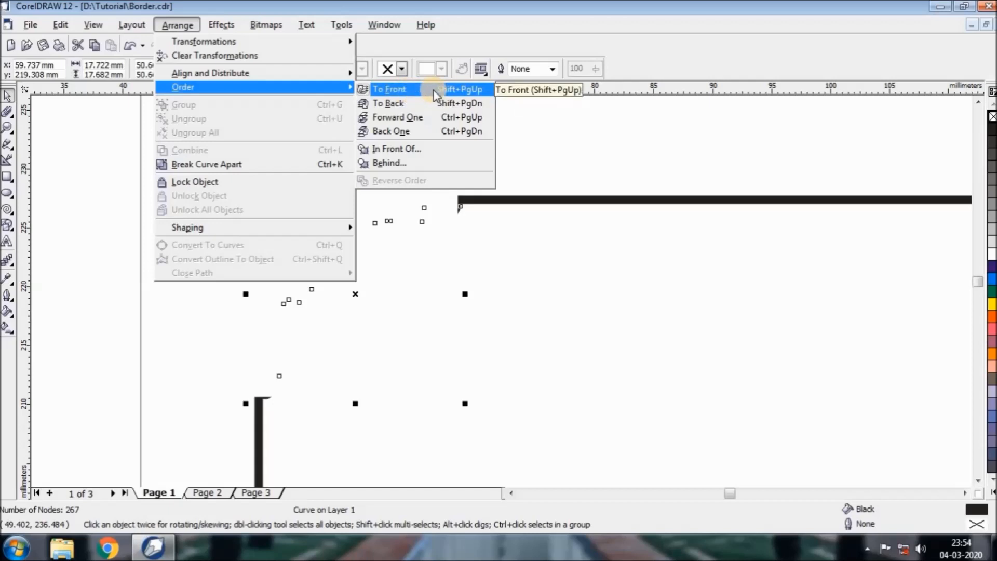
left_click(407, 89)
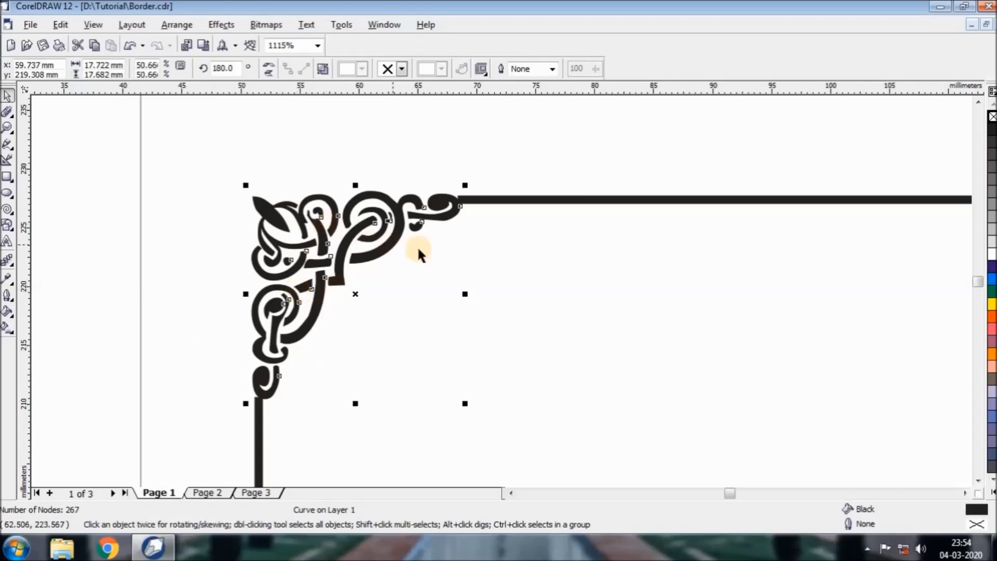
Reduce the white rectangle's height to about 18.4 mm from below so the frame's vertical line joins the ornament.
left_click(249, 335)
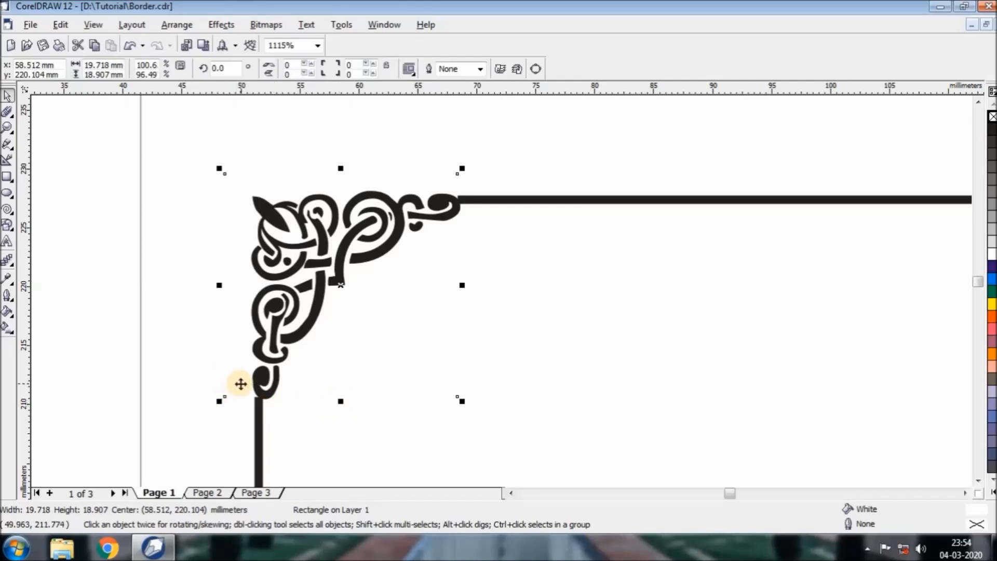
key("z")
left_click_drag(188, 346, 541, 463)
left_click(7, 95)
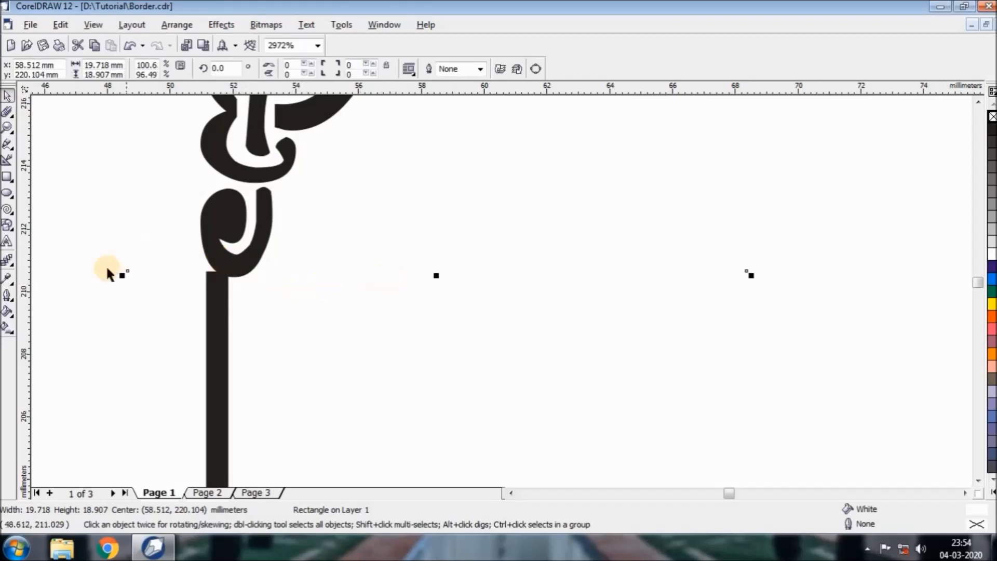
left_click_drag(436, 274, 436, 259)
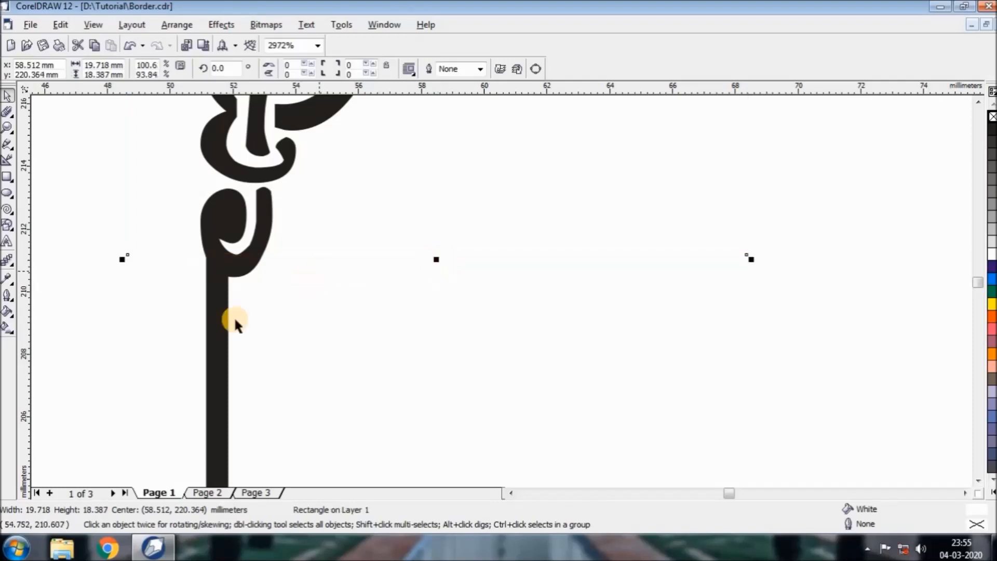
Narrow the white rectangle to about 19.4 mm from its right side so the frame's top line meets the ornament.
key("h")
left_click_drag(413, 217, 331, 422)
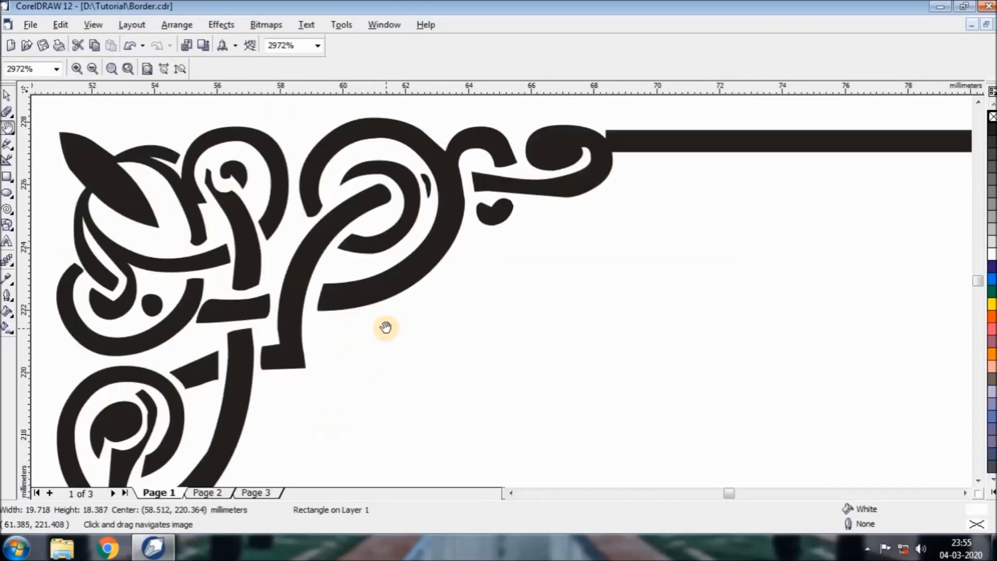
left_click_drag(585, 239, 304, 330)
left_click(7, 95)
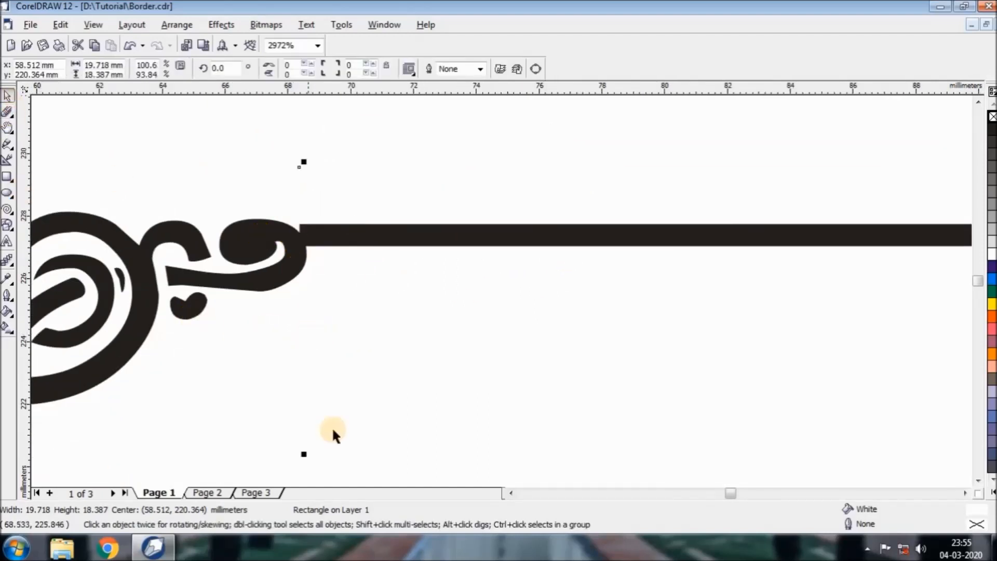
mouse_move(303, 456)
left_mouse_down()
mouse_move(282, 453)
mouse_move(295, 450)
left_mouse_up()
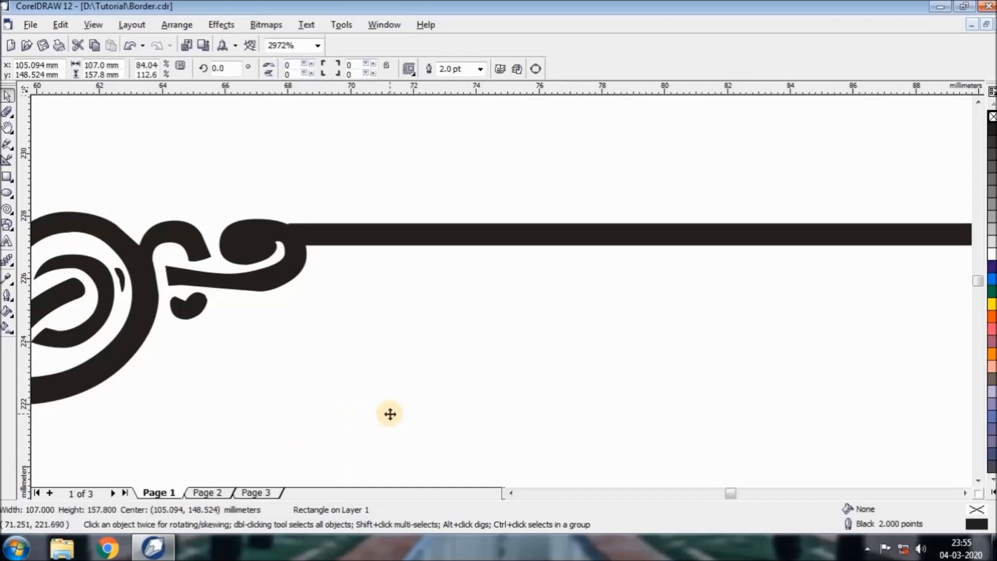
Undo the last move of the 2 pt inner frame and clear the selection.
key("p")
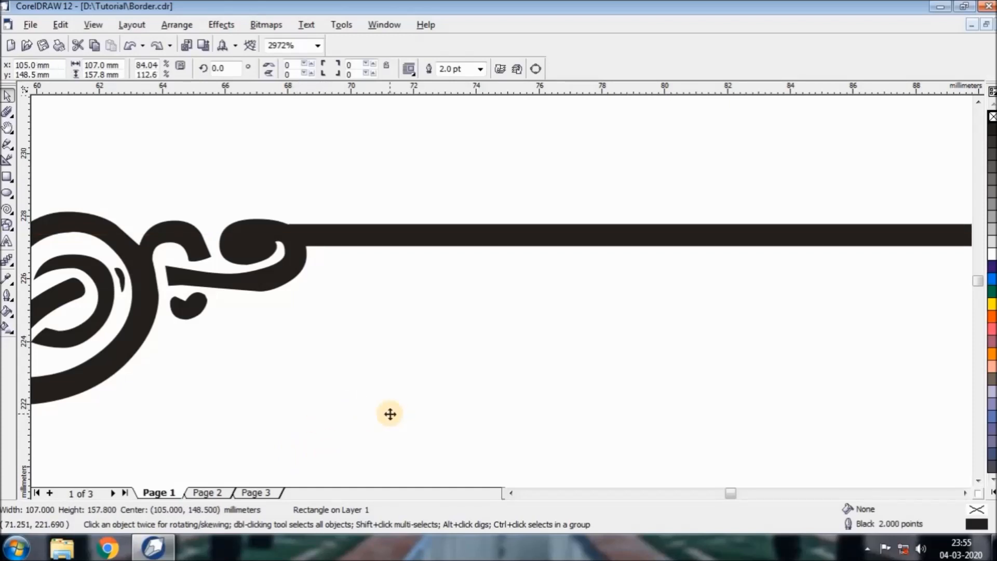
key("F3")
left_click(79, 215)
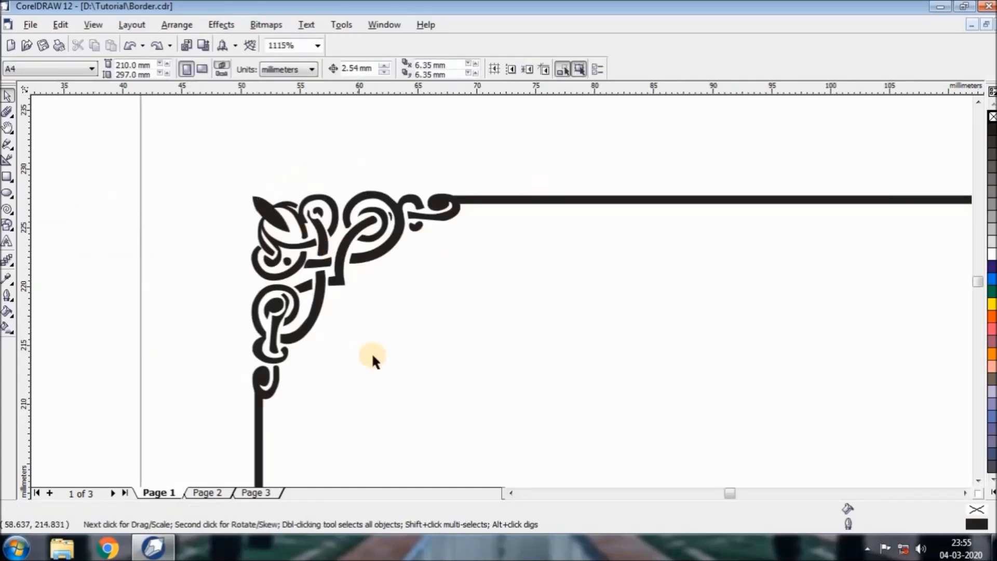
key("F3")
key("F3")
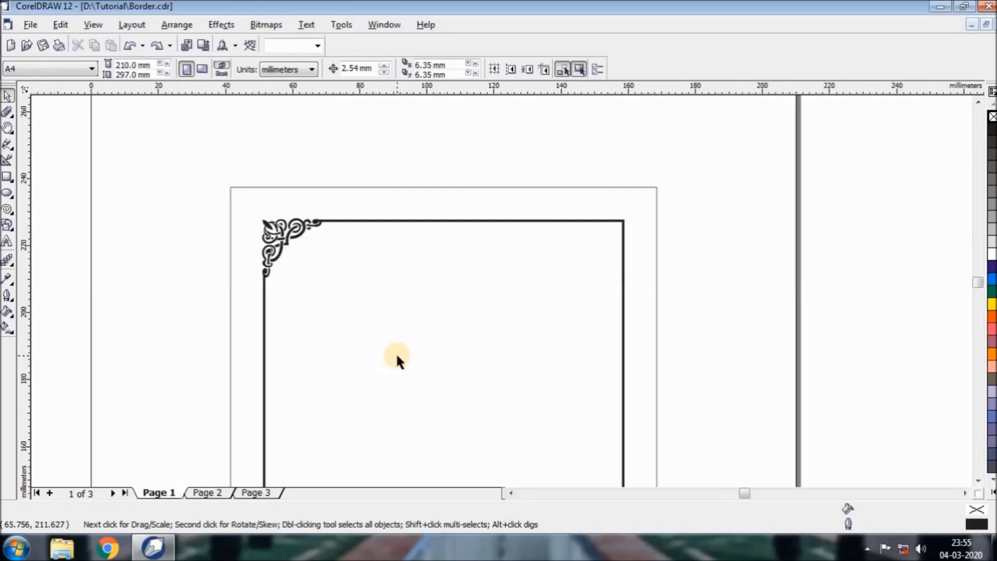
Group the upper-left corner ornament with the white rectangle behind it.
left_click(263, 248)
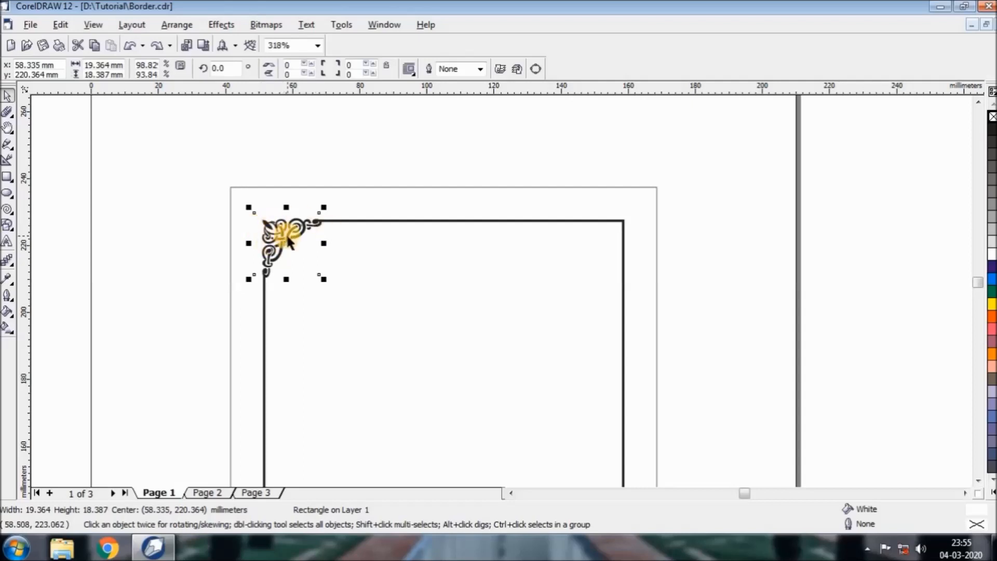
left_click(268, 224, "shift")
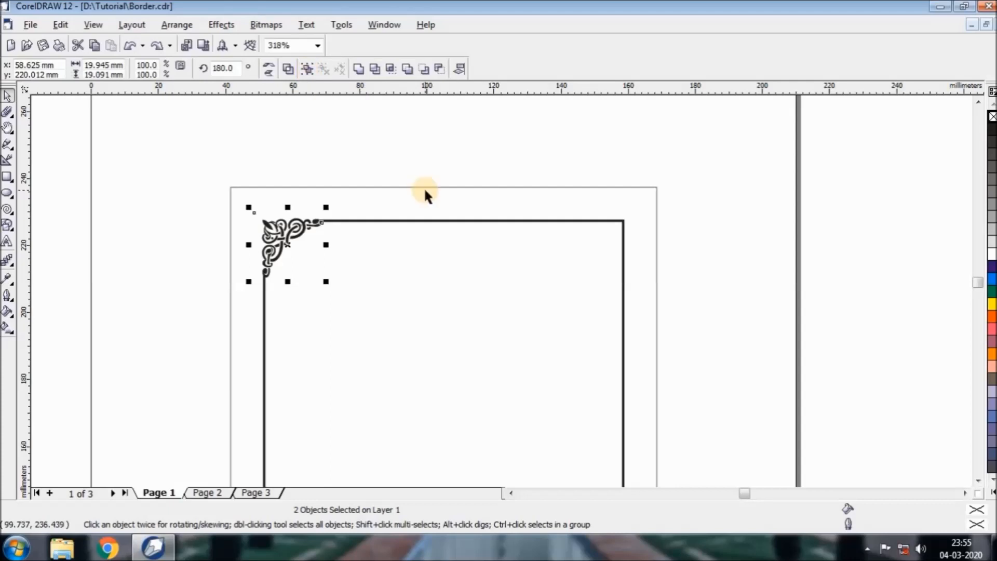
key("ctrl+g")
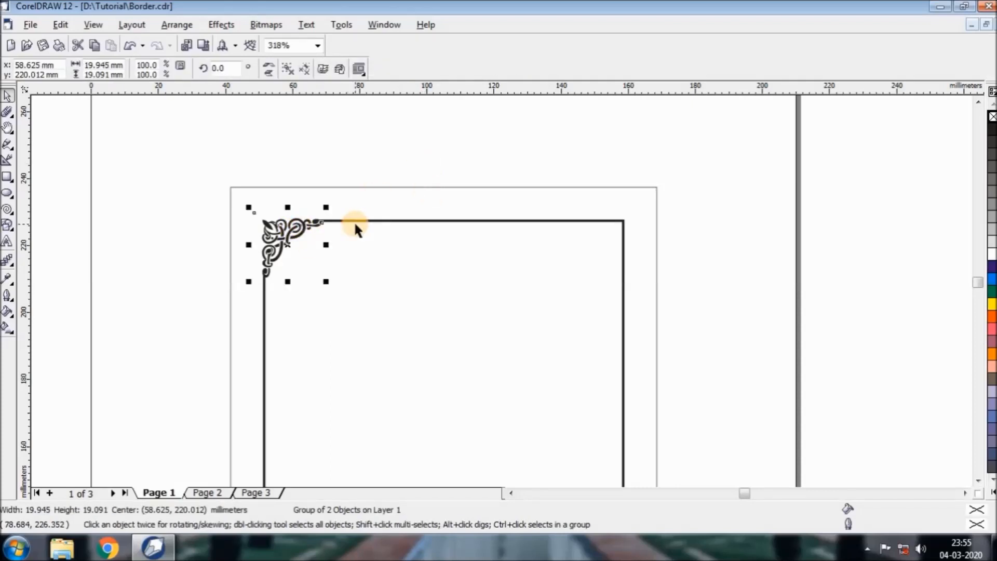
Duplicate the grouped corner ornament in place and mirror the copy horizontally.
key("z")
left_click_drag(216, 162, 614, 386)
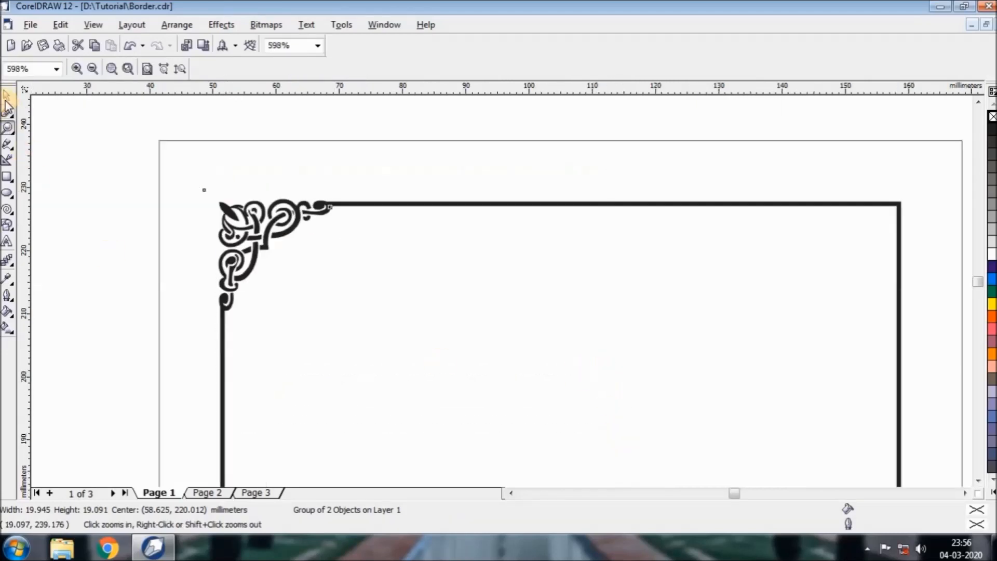
left_click(8, 95)
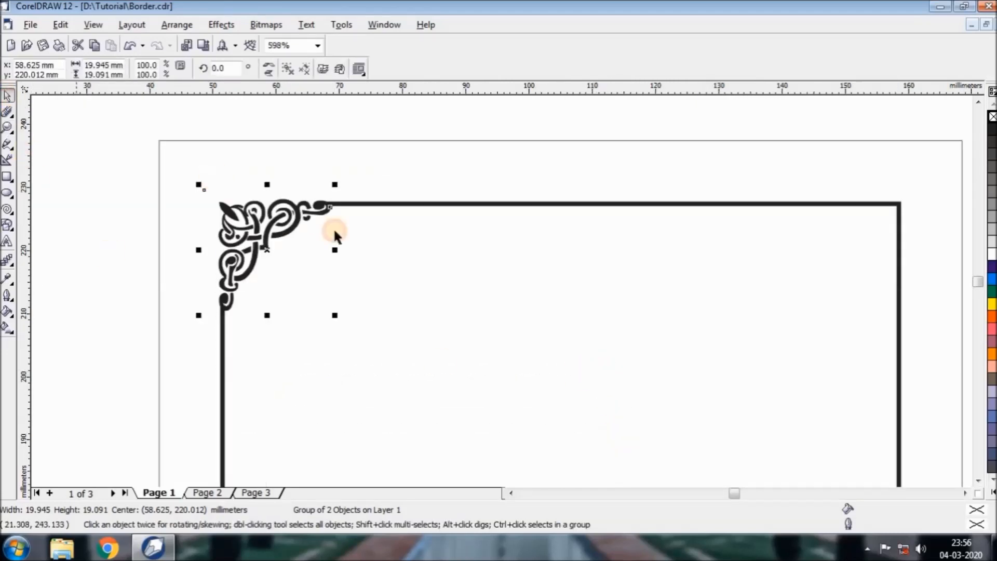
left_click(268, 69)
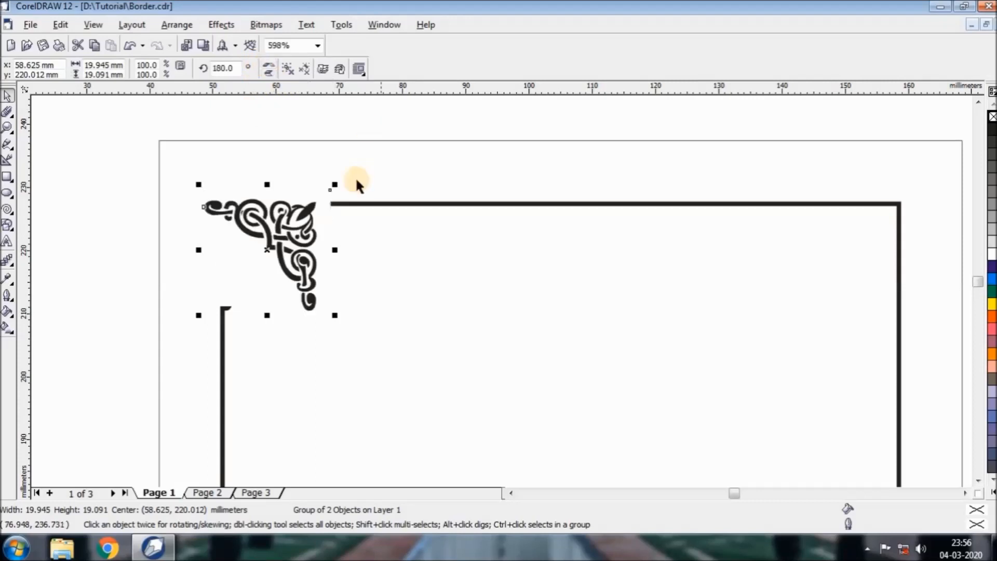
Nudge the mirrored ornament copy horizontally to the frame's upper-right corner, to about X 152.6 mm.
key("Right")
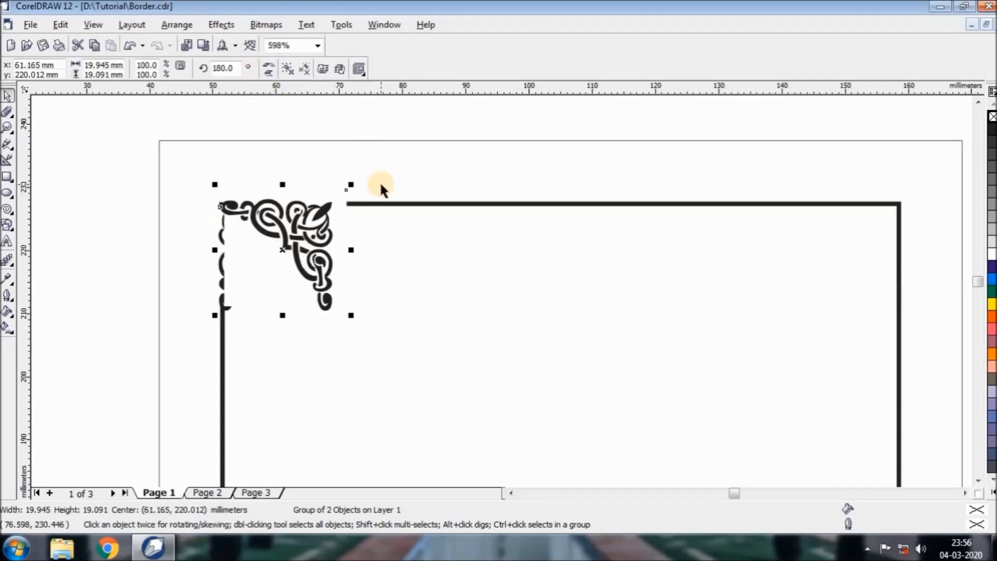
key("Right")
key("Right")
key("Right")
key("Right")
key("Right")
key("Right")
key("Right")
key("Right")
key("Right")
key("Right")
key("Right")
key("Right")
key("Right")
key("Right")
key("Right")
key("Right")
key("Right")
key("Right")
key("Right")
key("Right")
key("Right")
key("Right")
key("Right")
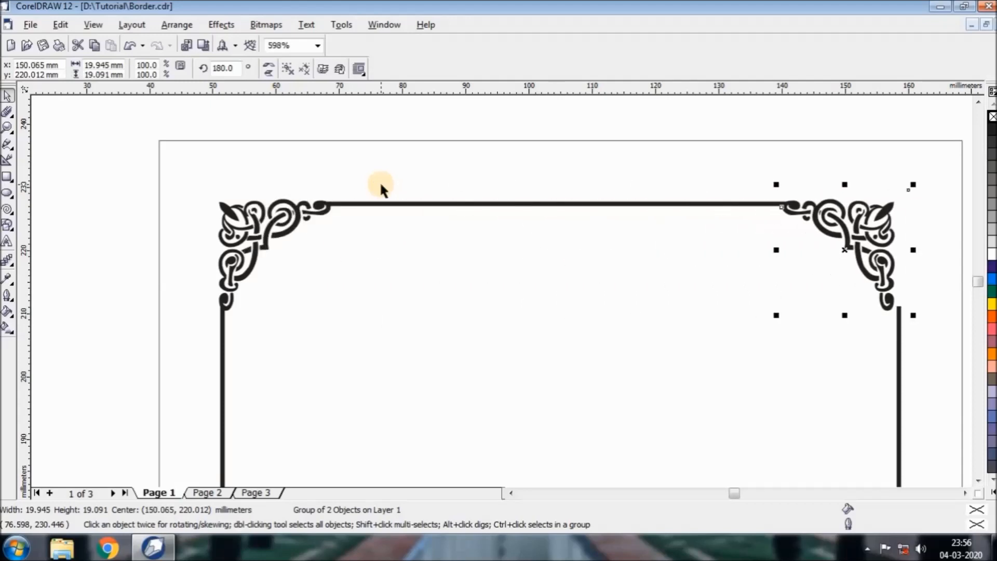
key("Right")
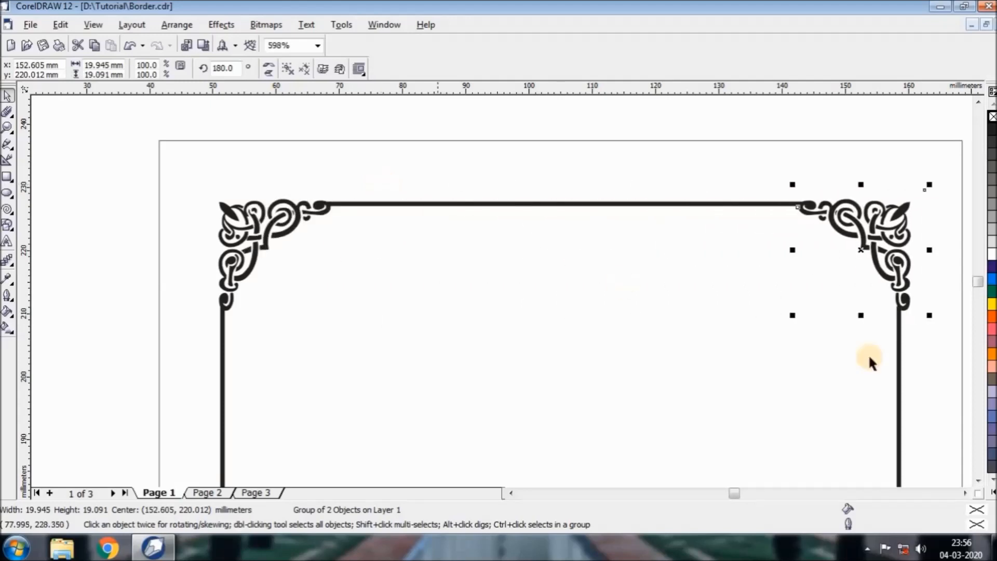
Fine-position the mirrored ornament on the frame's upper-right corner at about X 151.4 mm, Y 219.8 mm, then deselect it.
left_click(964, 492)
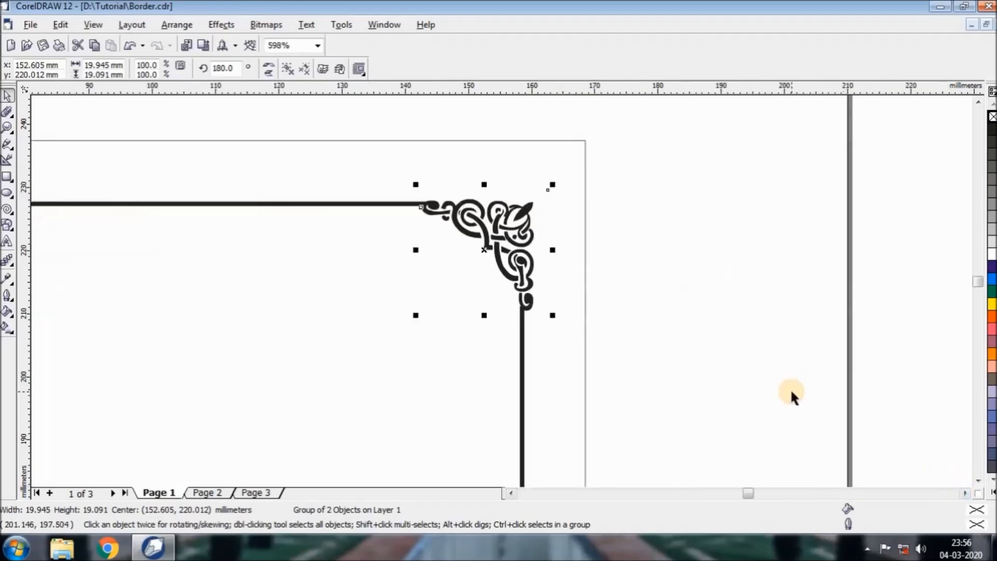
key("z")
left_click_drag(655, 211, 475, 362)
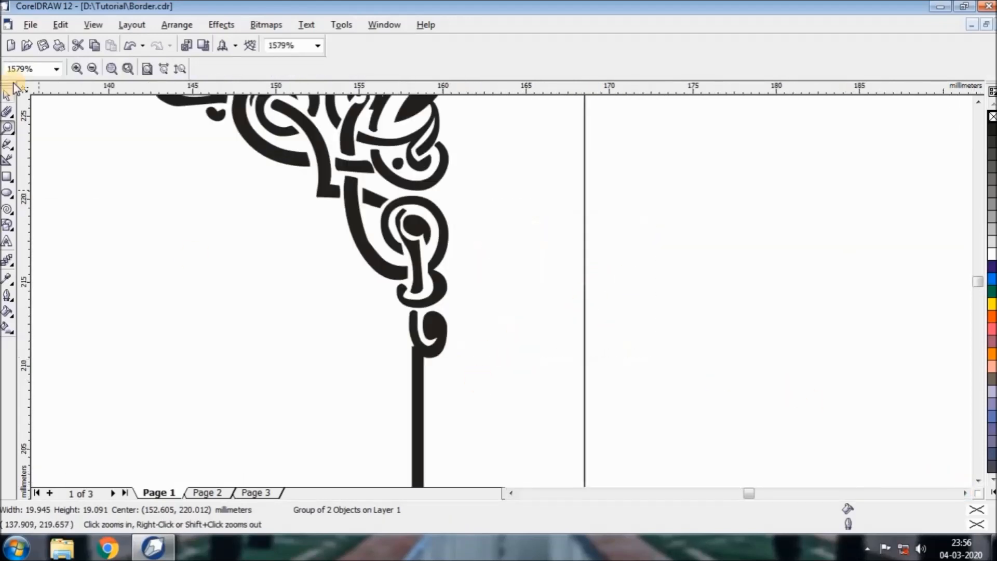
left_click(8, 94)
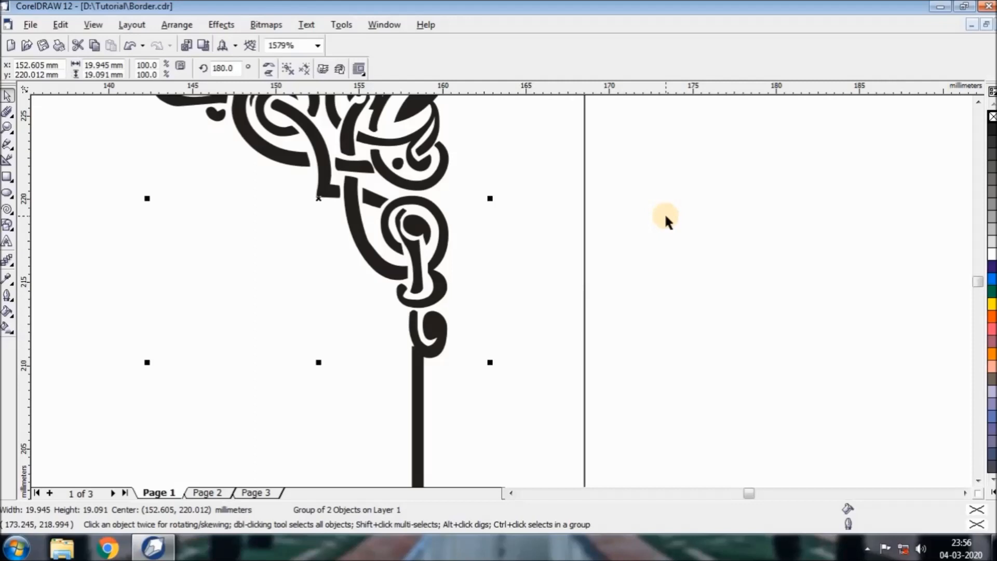
left_click_drag(425, 301, 402, 290)
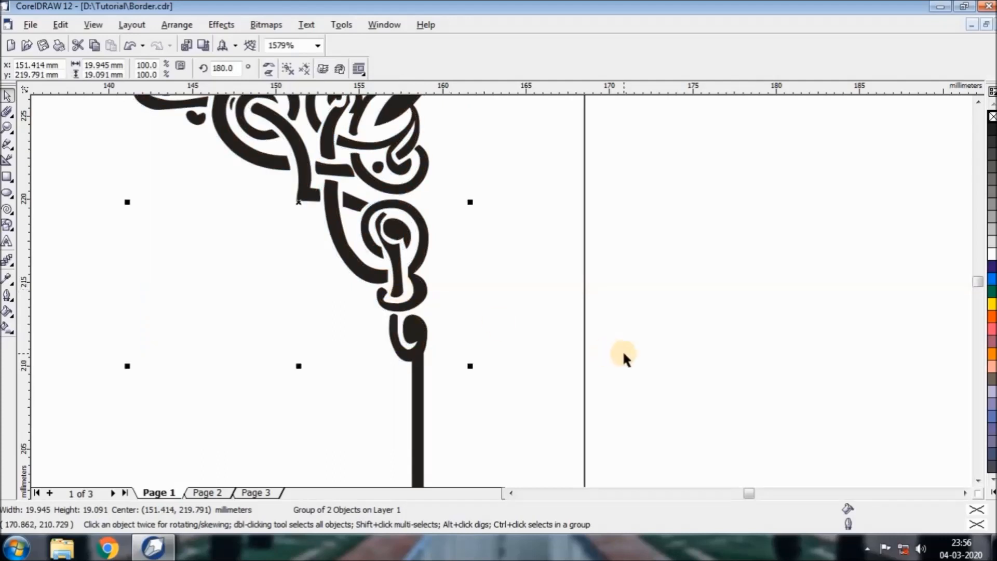
scroll(623, 353, "down", 2)
left_click(619, 300)
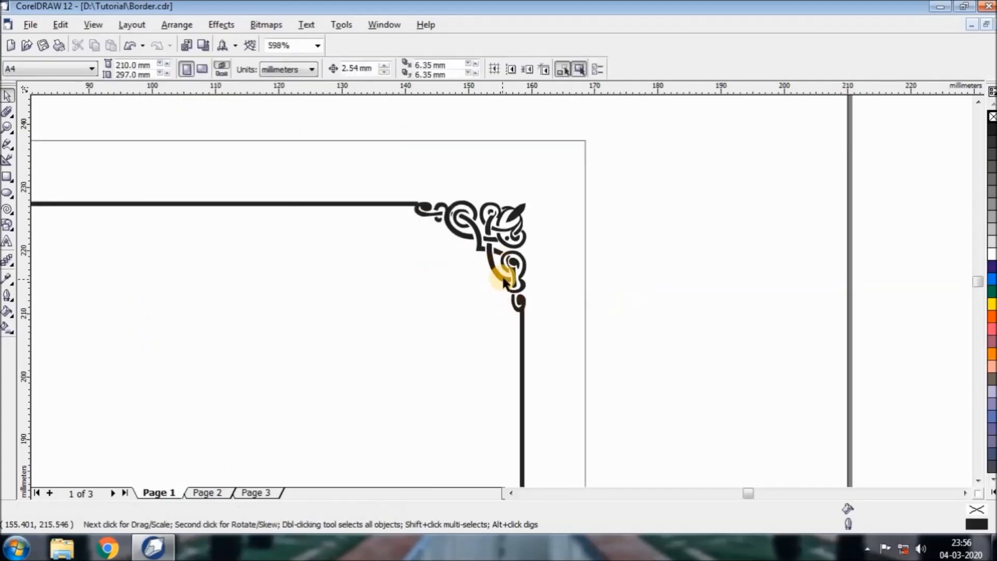
Align the top edges of the upper-right and upper-left corner ornaments with each other, then deselect them.
left_click(504, 279)
key("h")
left_click_drag(456, 267, 661, 271)
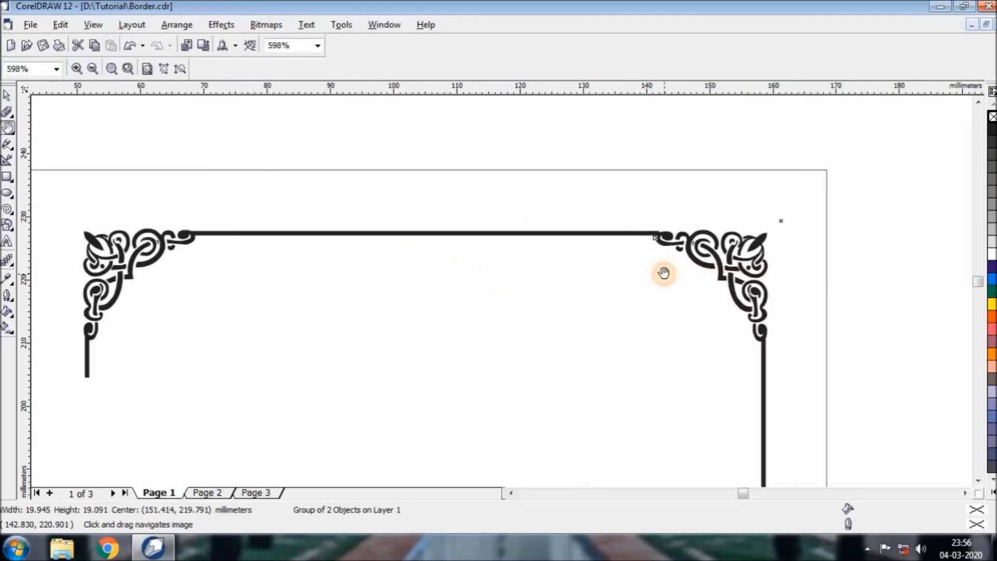
left_click(6, 96)
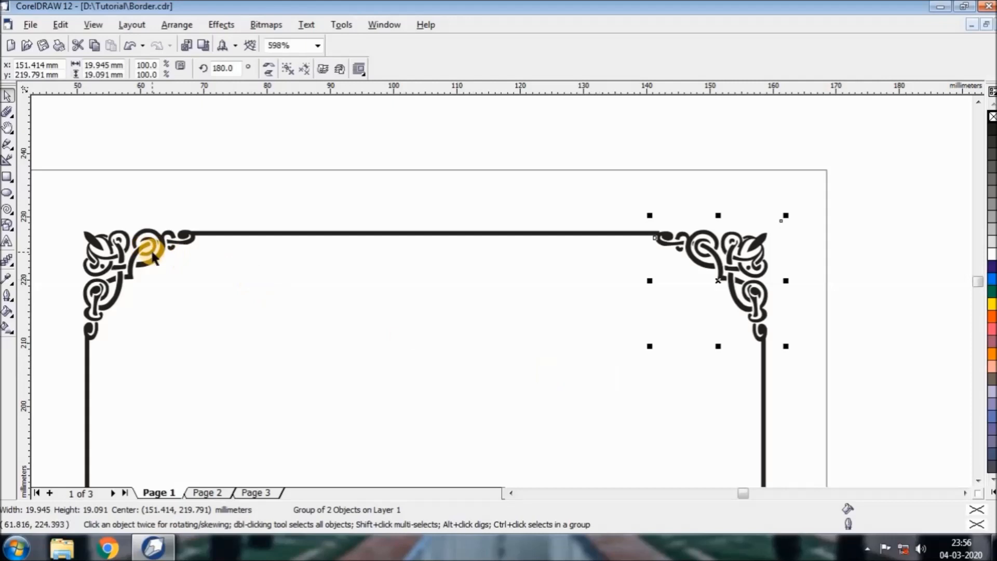
left_click(139, 255, "shift")
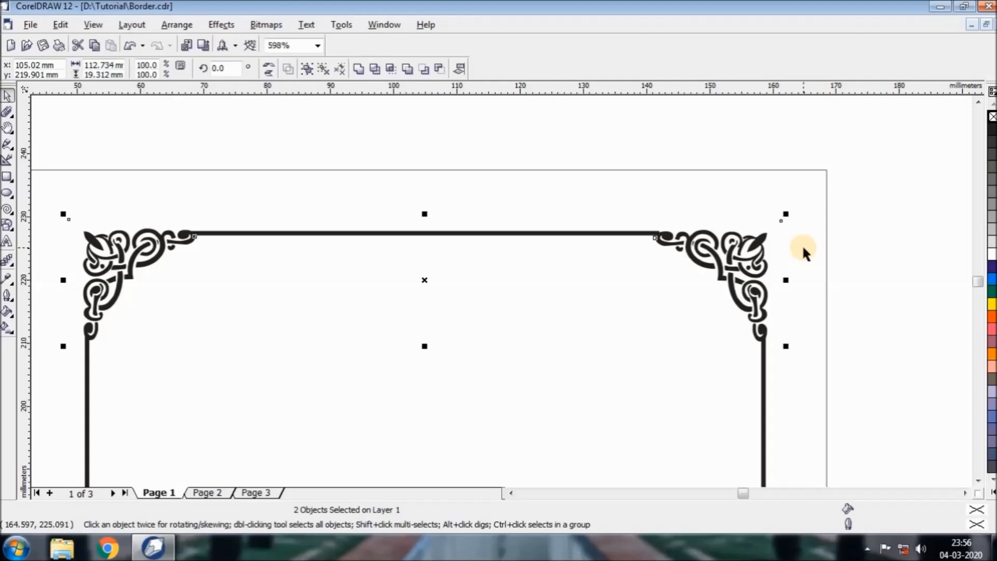
key("t")
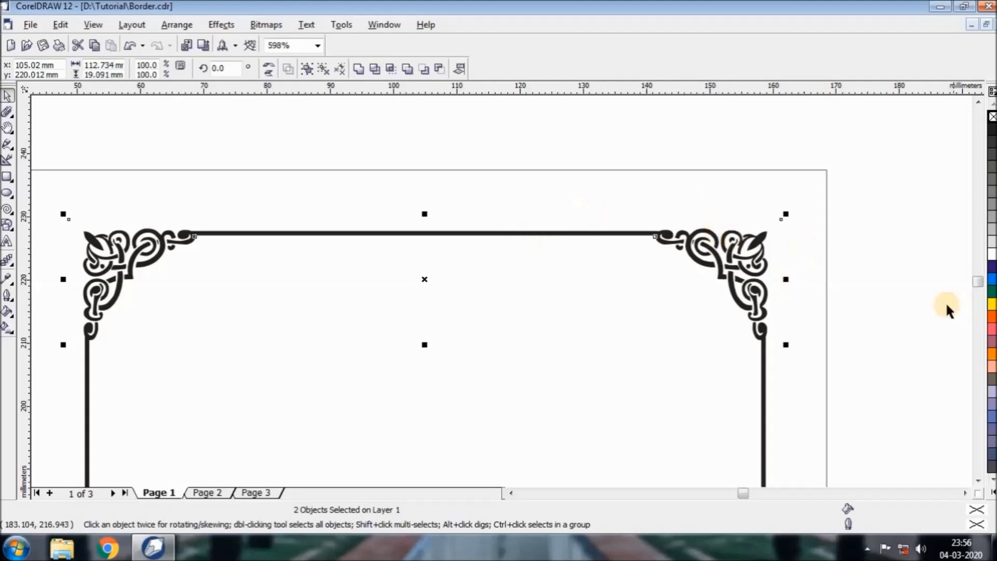
left_click(883, 281)
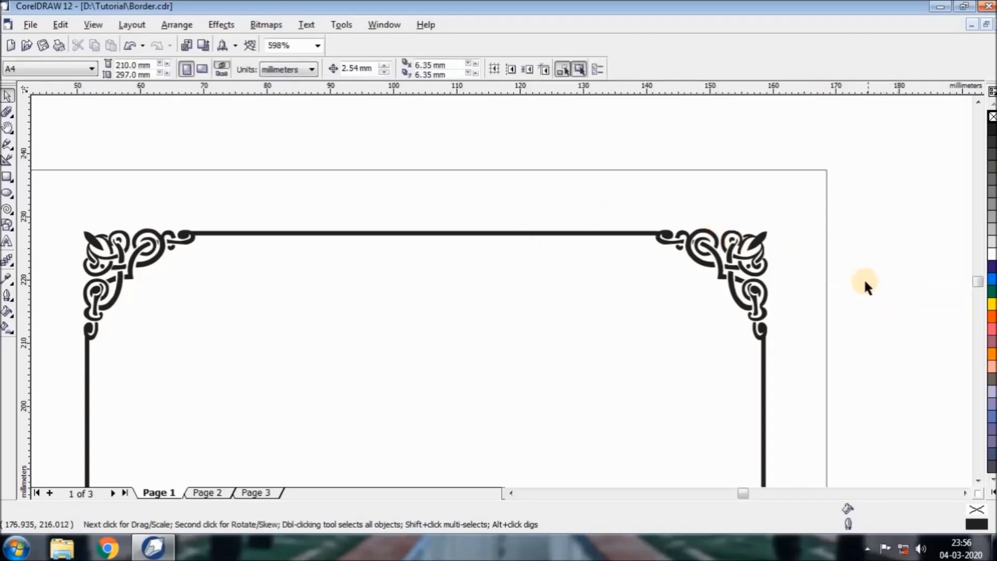
Select both upper corner ornaments together and group them into one object.
key("z")
left_click_drag(639, 204, 802, 337)
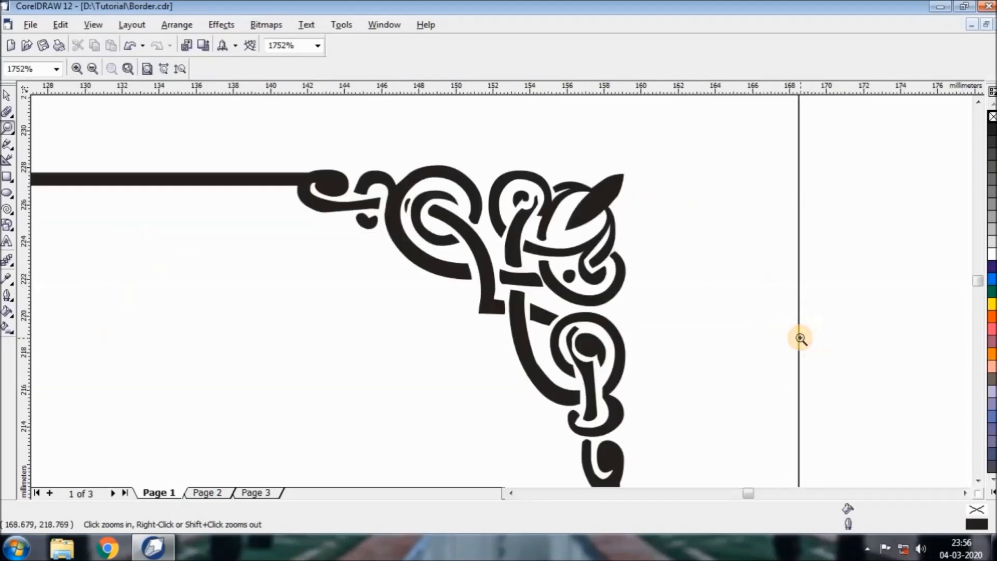
right_click(455, 285)
right_click(512, 322)
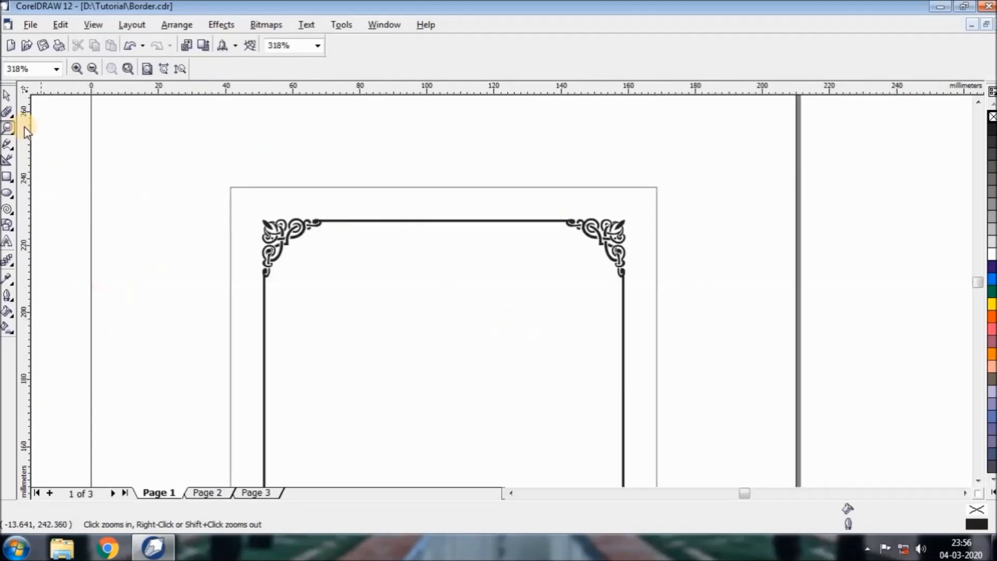
left_click(7, 96)
left_click_drag(156, 188, 721, 338)
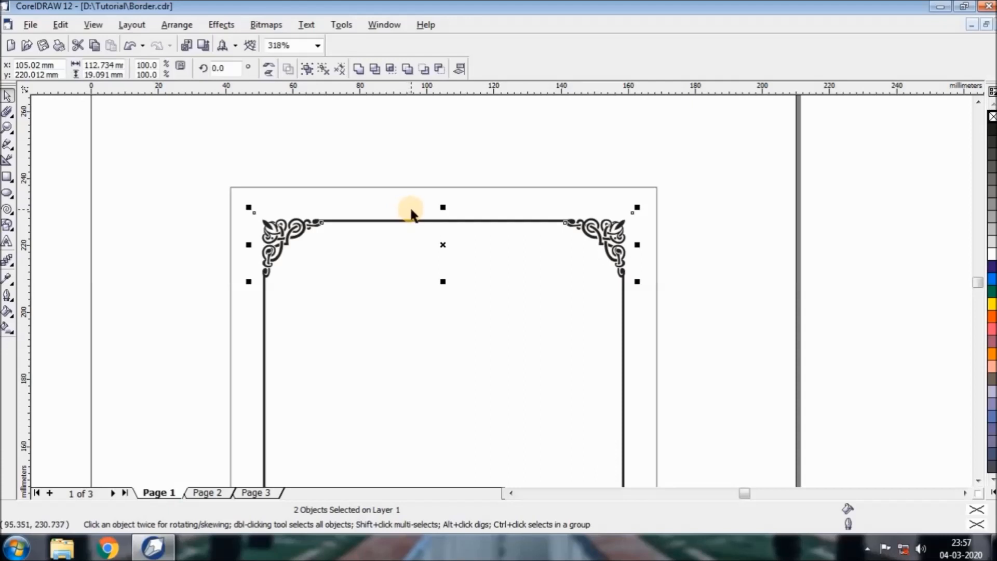
key("ctrl+g")
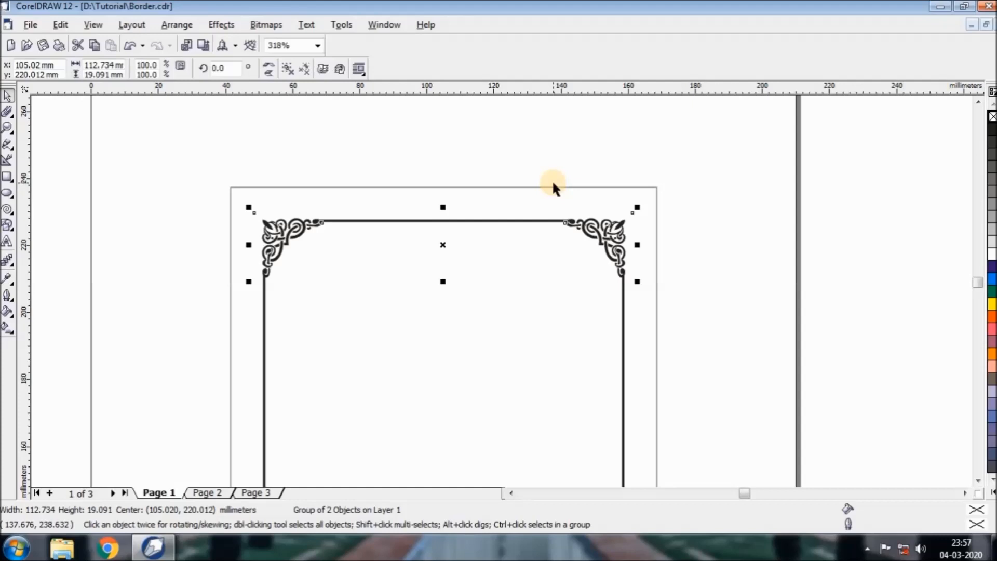
Mirror a copy of the grouped upper ornaments vertically and move it straight down to the frame's lower corners, to about Y 75.2 mm.
left_click(268, 72)
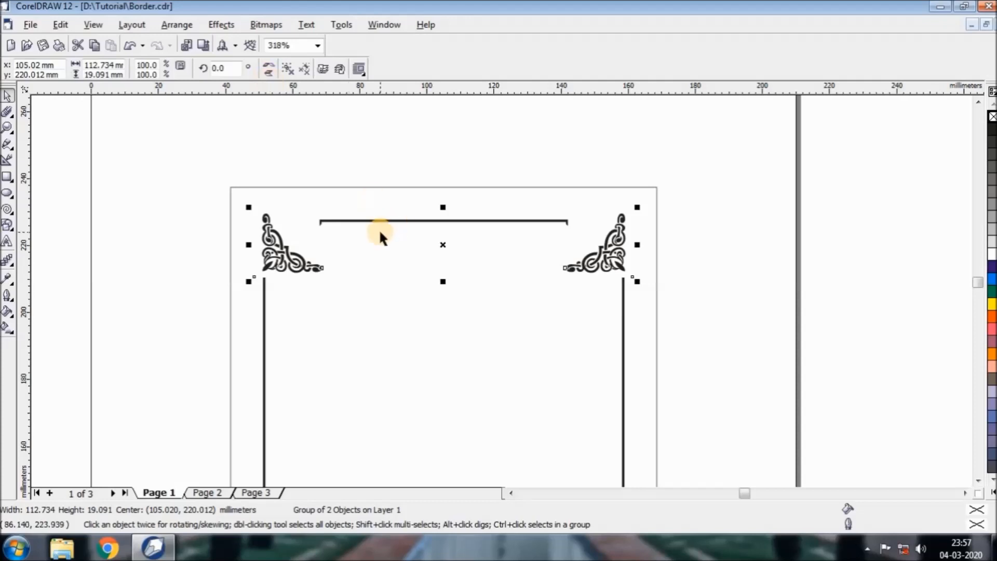
key("Down")
key("Down")
key("Down")
key("Down")
key("Down")
key("Down")
key("Down")
key("Down")
key("Down")
key("Down")
key("Down")
key("Down")
key("Down")
key("Down")
key("Down")
key("Down")
key("Down")
key("Down")
key("Down")
key("Down")
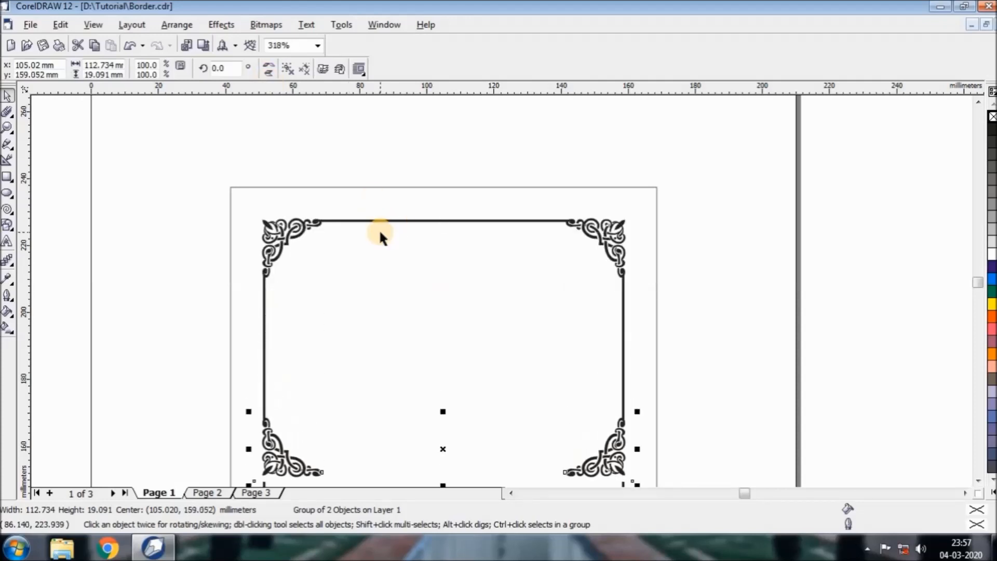
left_click(977, 480)
left_click(978, 480)
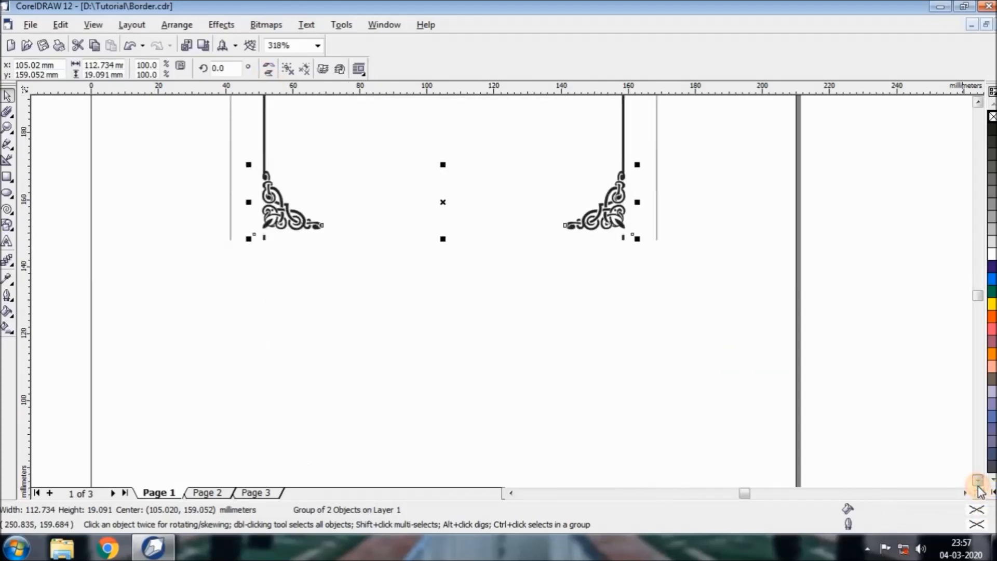
key("Down")
key("Down")
key("Down")
key("Down")
key("Down")
key("Down")
key("Down")
key("Down")
key("Down")
key("Down")
key("Down")
key("Down")
key("Down")
key("Down")
key("Down")
key("Down")
key("Down")
key("Down")
key("Down")
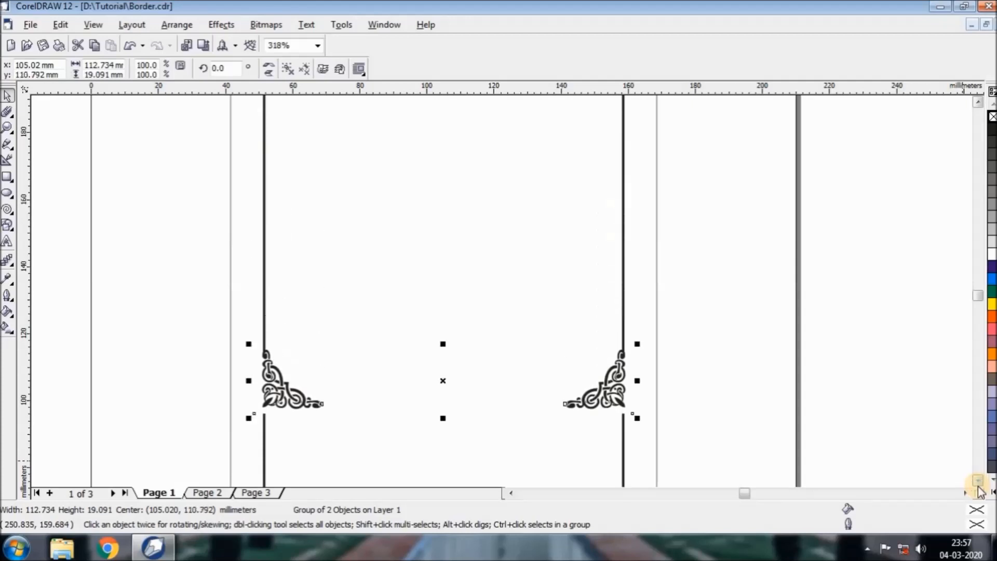
key("Down")
key("Down")
key("Down")
key("Down")
key("Down")
key("Down")
key("Down")
key("Down")
key("Down")
left_click(978, 481)
left_click(978, 480)
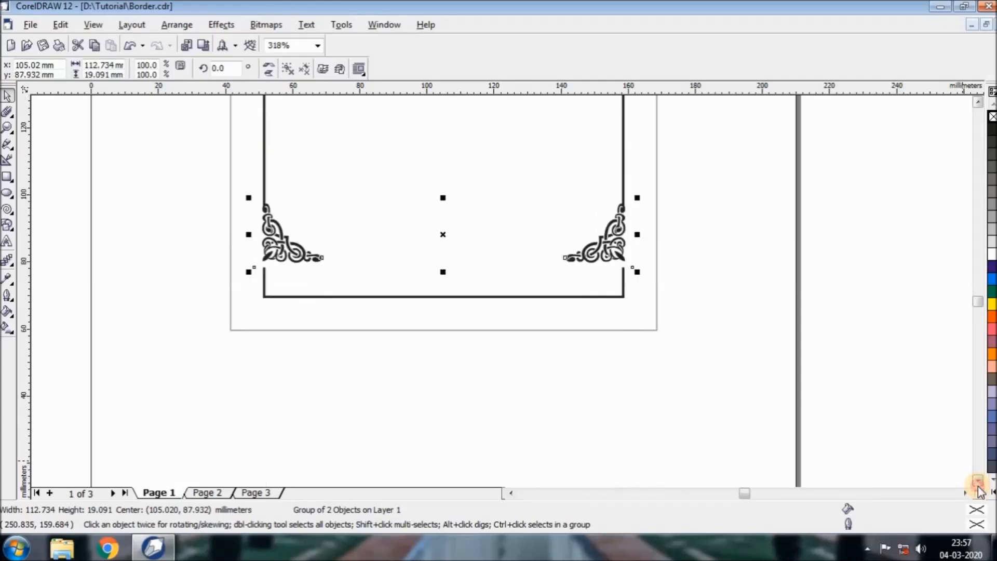
key("Down")
key("Down")
key("Down")
key("Down")
key("Down")
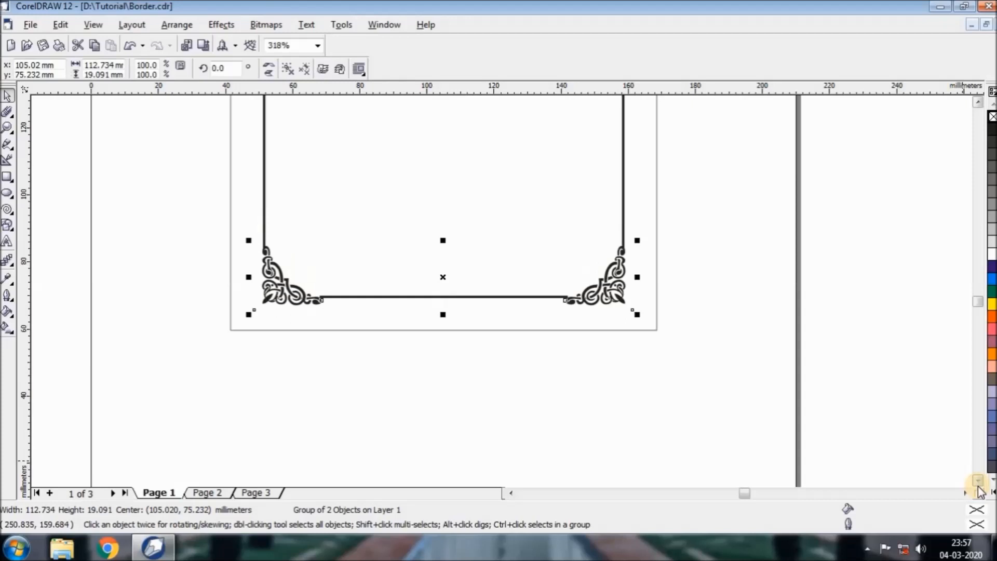
Nudge the lower ornament pair up to about Y 77.8 mm and deselect it.
key("z")
left_click_drag(231, 226, 487, 366)
left_click_drag(175, 131, 595, 423)
left_click(8, 95)
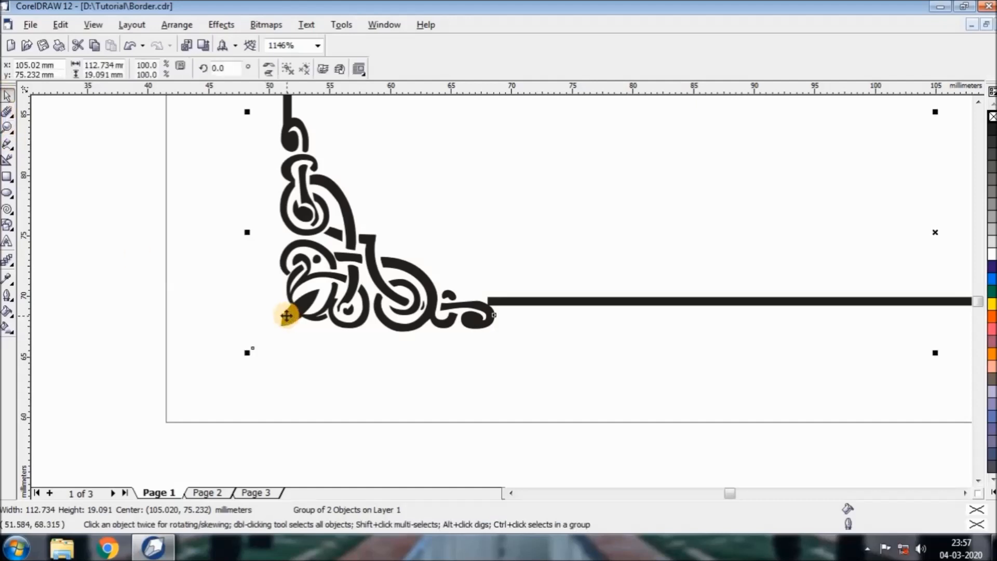
key("Up")
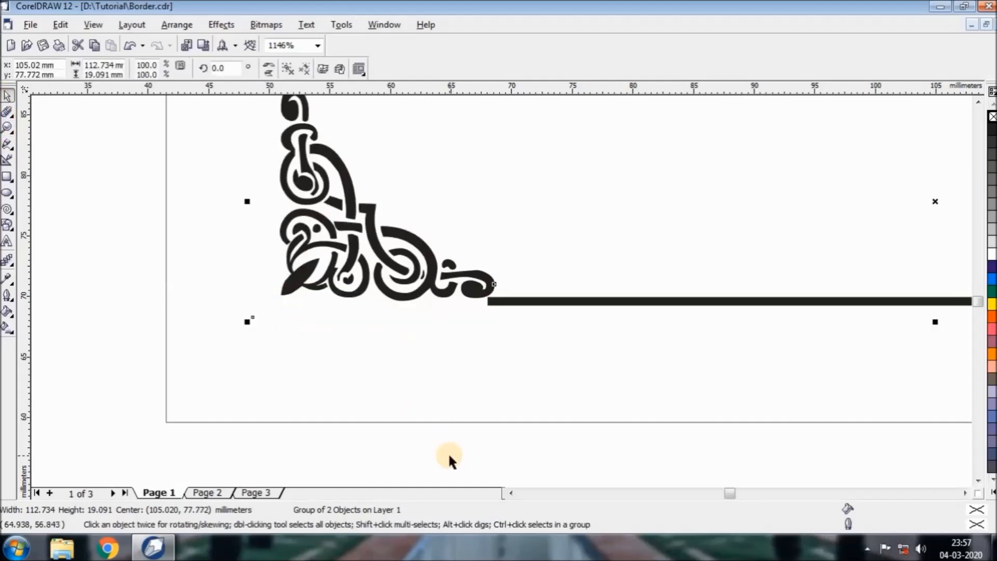
left_click(447, 453)
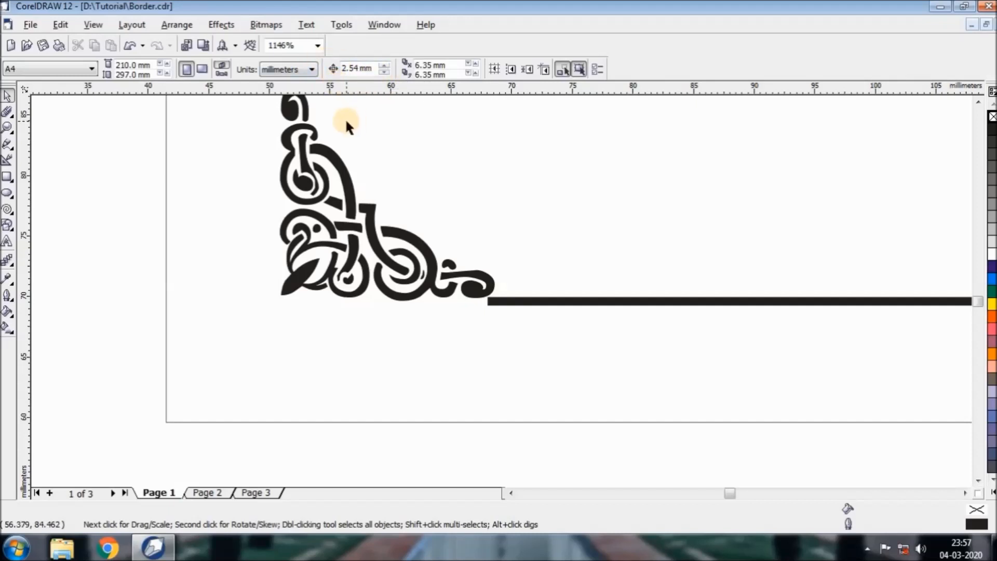
Set the nudge distance to 0.5 mm and move the lower ornament pair down to about Y 76.8 mm.
double_click(361, 68)
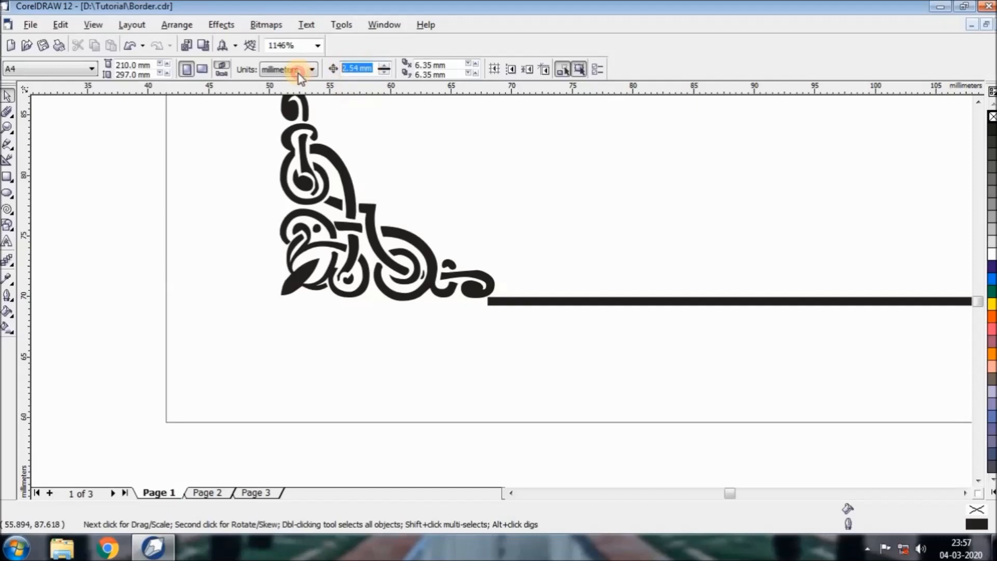
type(".")
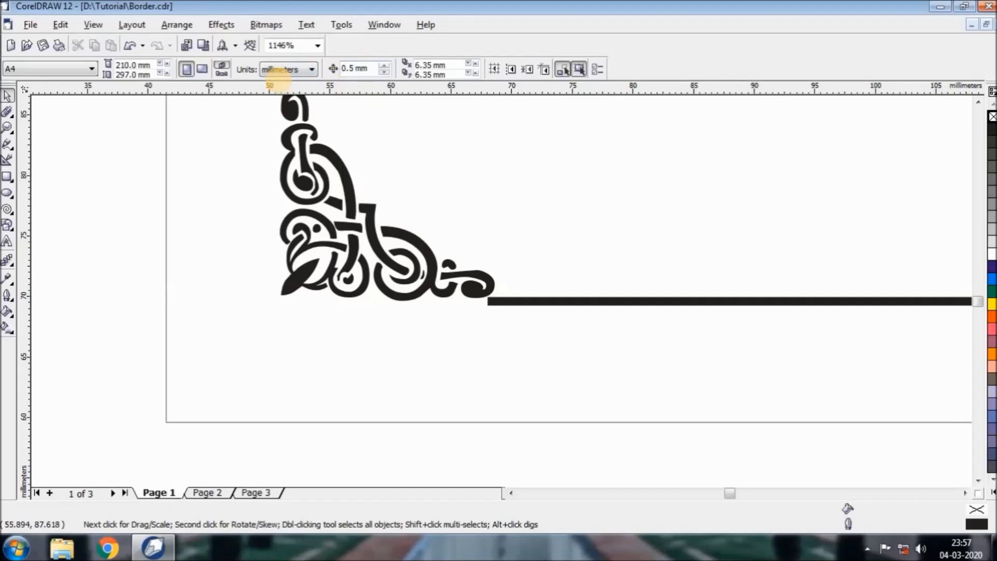
left_click(301, 279)
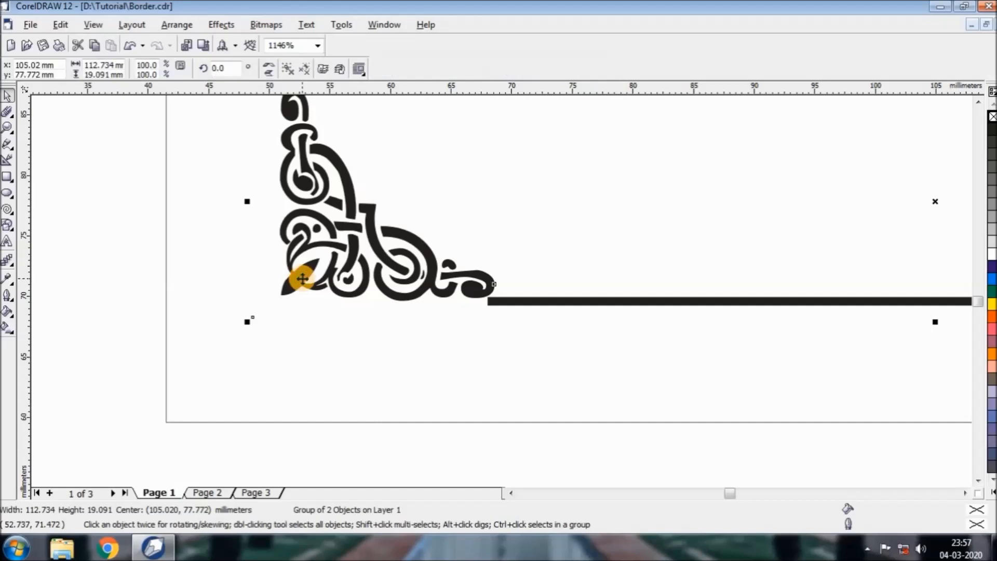
key("Down")
key("Down")
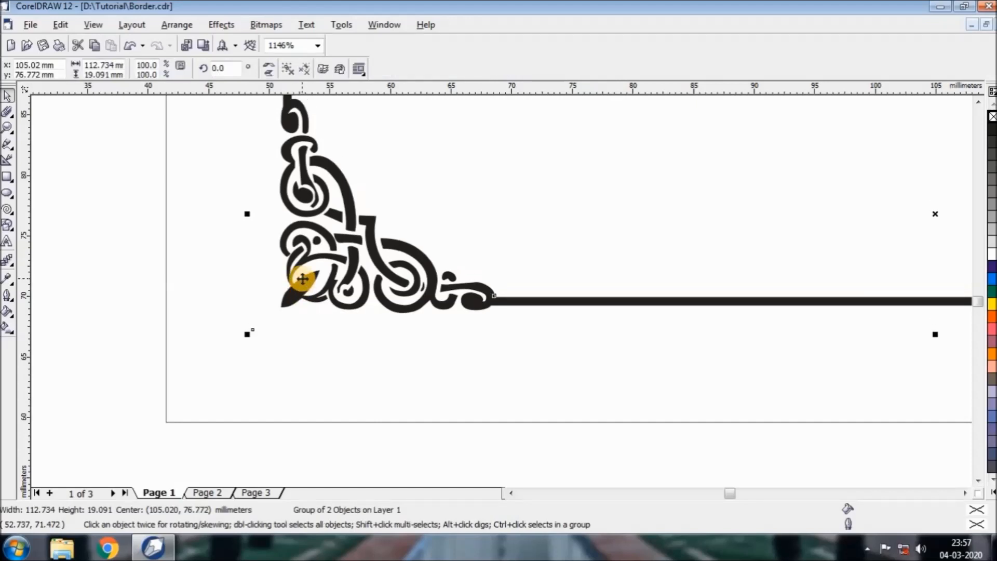
Examine how the lower-left ornament meets the frame lines, then look over the complete border on the page.
key("z")
left_click_drag(201, 196, 707, 389)
right_click(488, 269)
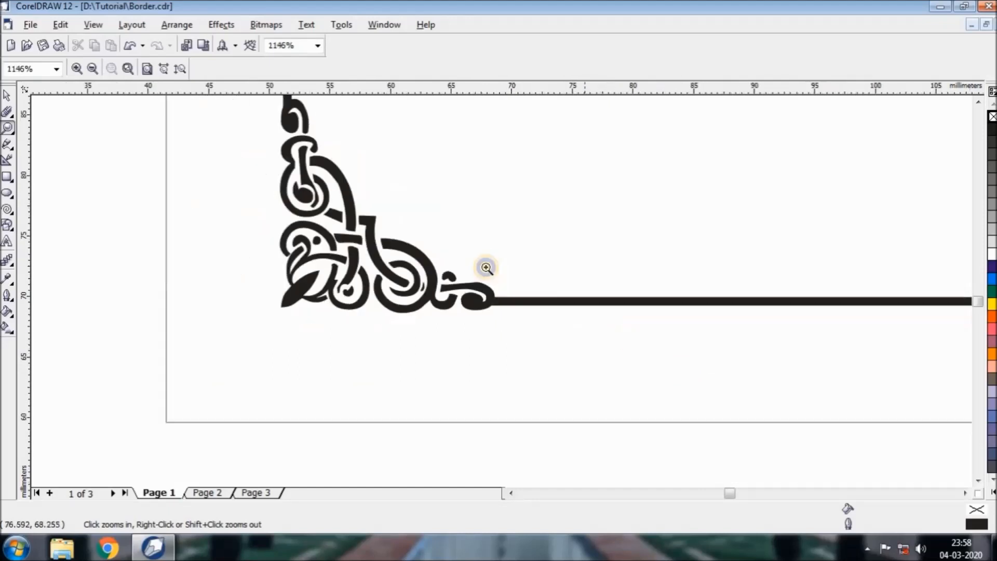
right_click(339, 163)
left_click_drag(204, 126, 353, 174)
right_click(408, 239)
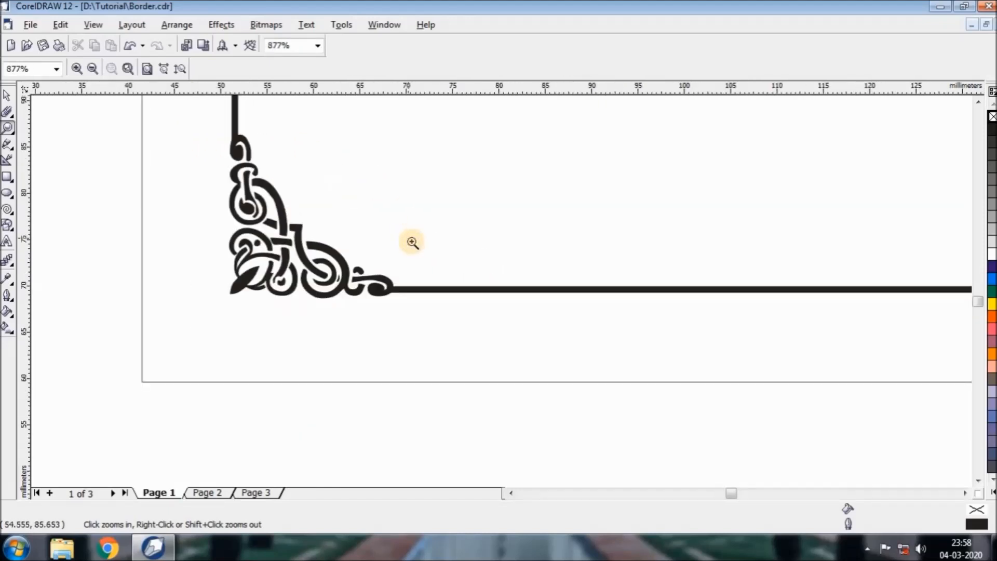
right_click(408, 239)
right_click(459, 247)
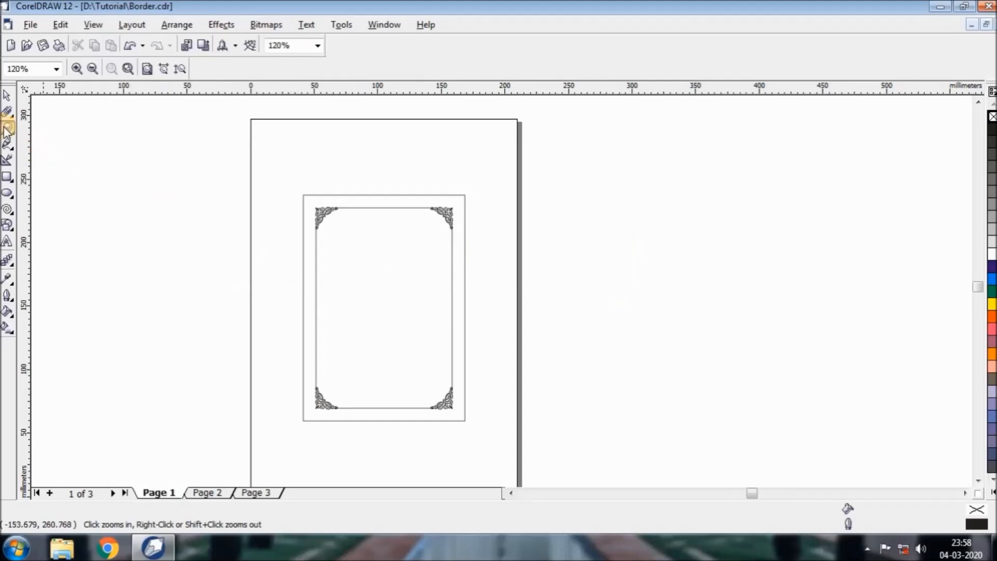
key("space")
key("space")
left_click_drag(260, 173, 581, 429)
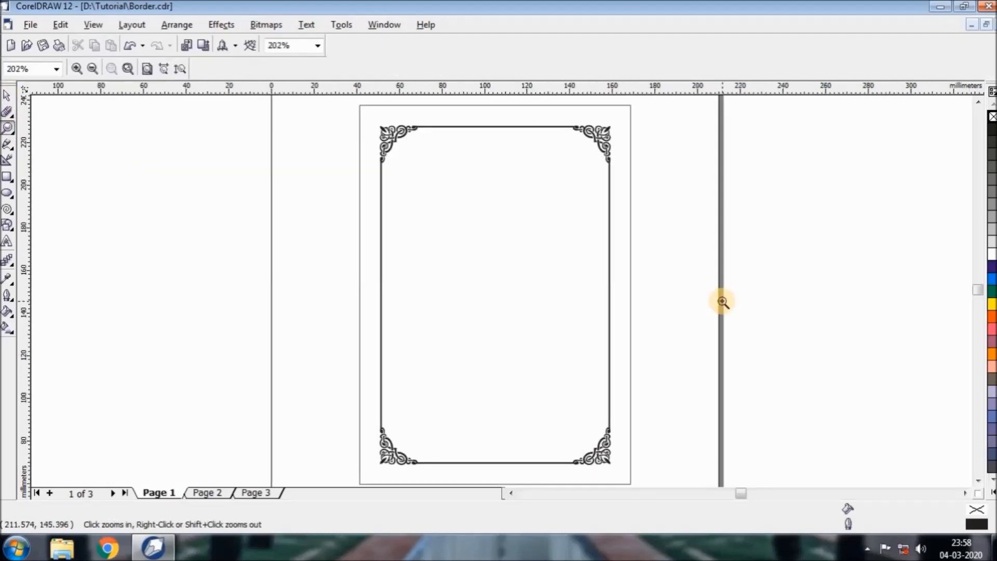
Look through the corner ornament collection on Page 2, then return to the upper part of the border on Page 1.
key("Page_Down")
key("h")
left_click_drag(498, 370, 474, 187)
scroll(468, 288, "up", 5)
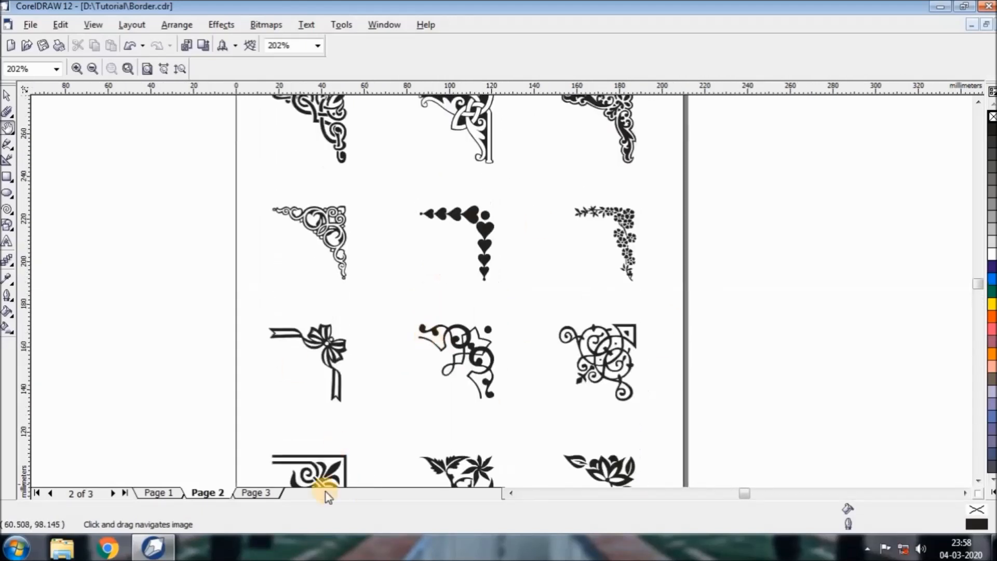
left_click(173, 493)
key("z")
left_click_drag(314, 180, 663, 290)
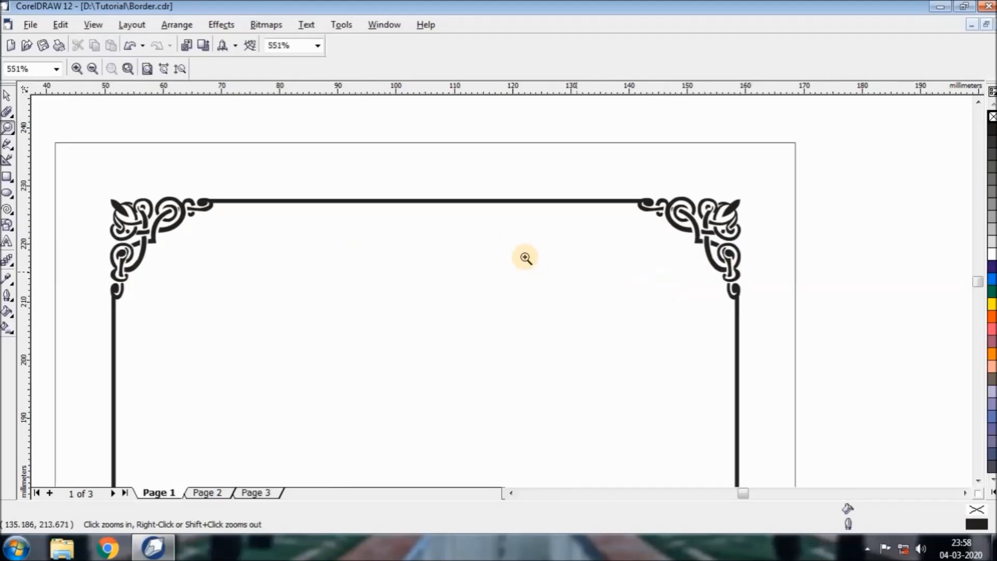